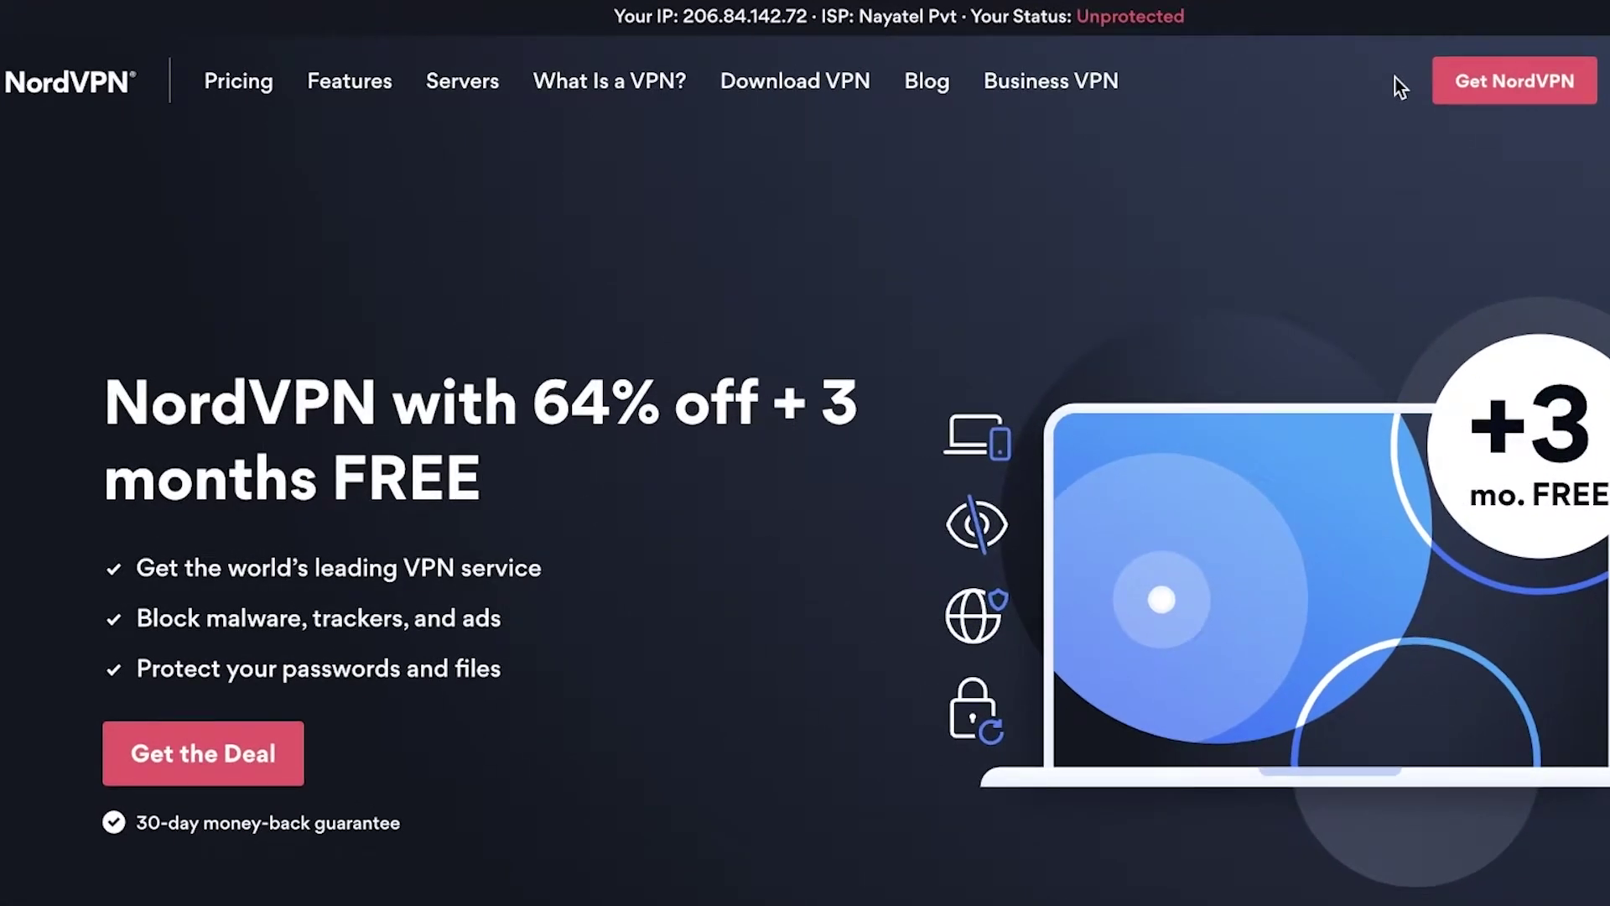
pyautogui.scroll(-2, 1390, 91)
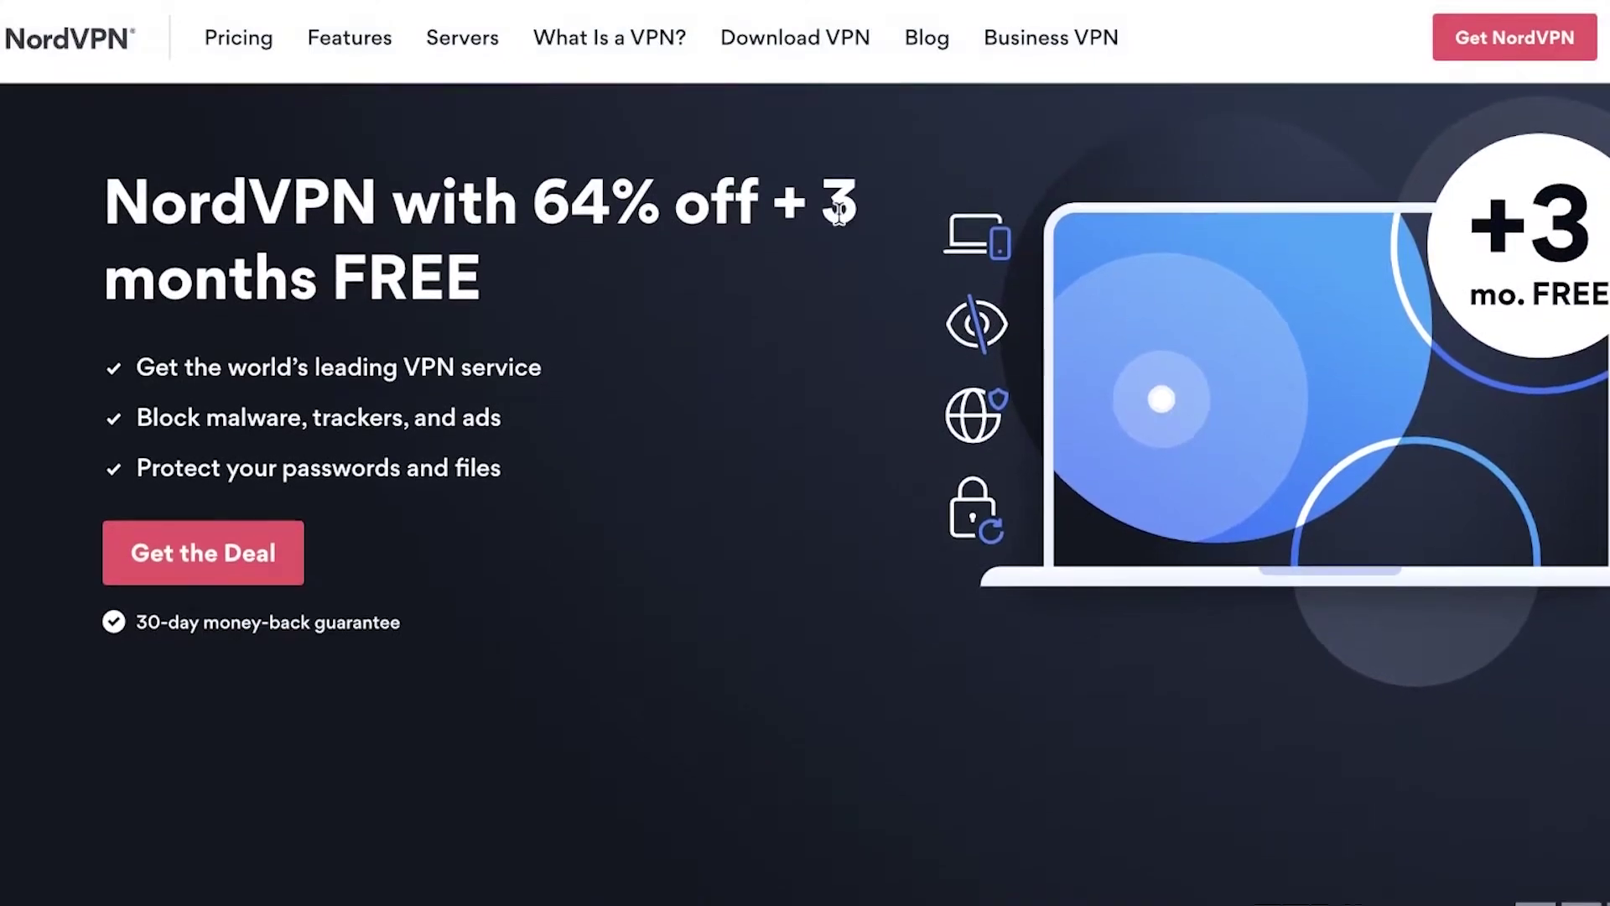
pyautogui.scroll(-1, 784, 253)
pyautogui.scroll(-3, 784, 252)
pyautogui.scroll(-2, 790, 259)
pyautogui.scroll(-1, 795, 265)
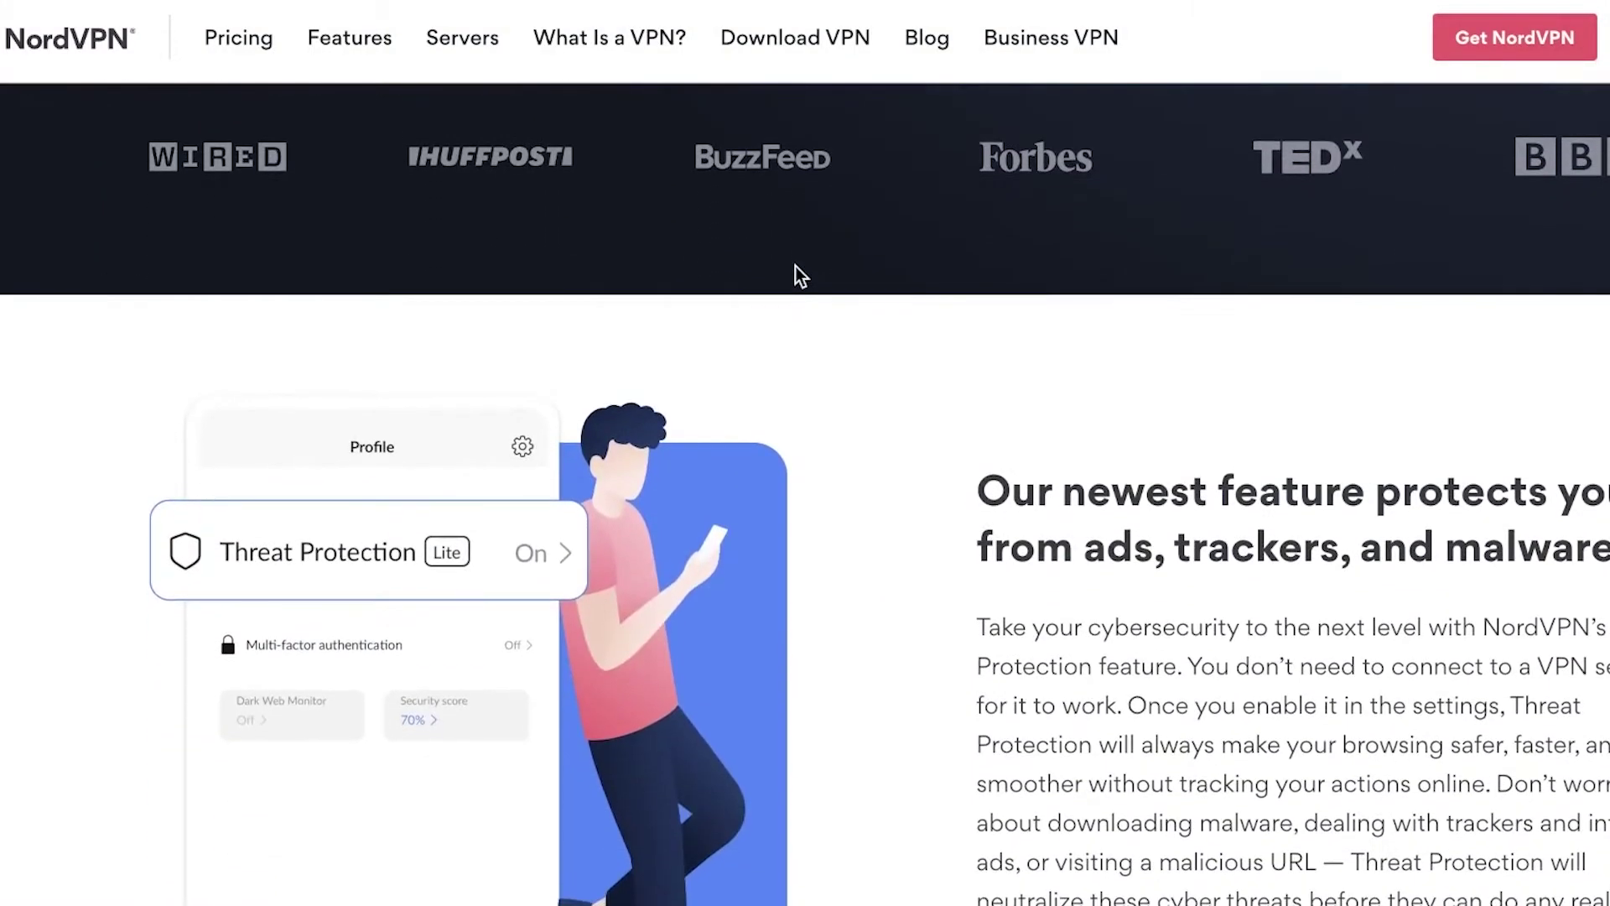
pyautogui.scroll(-3, 795, 278)
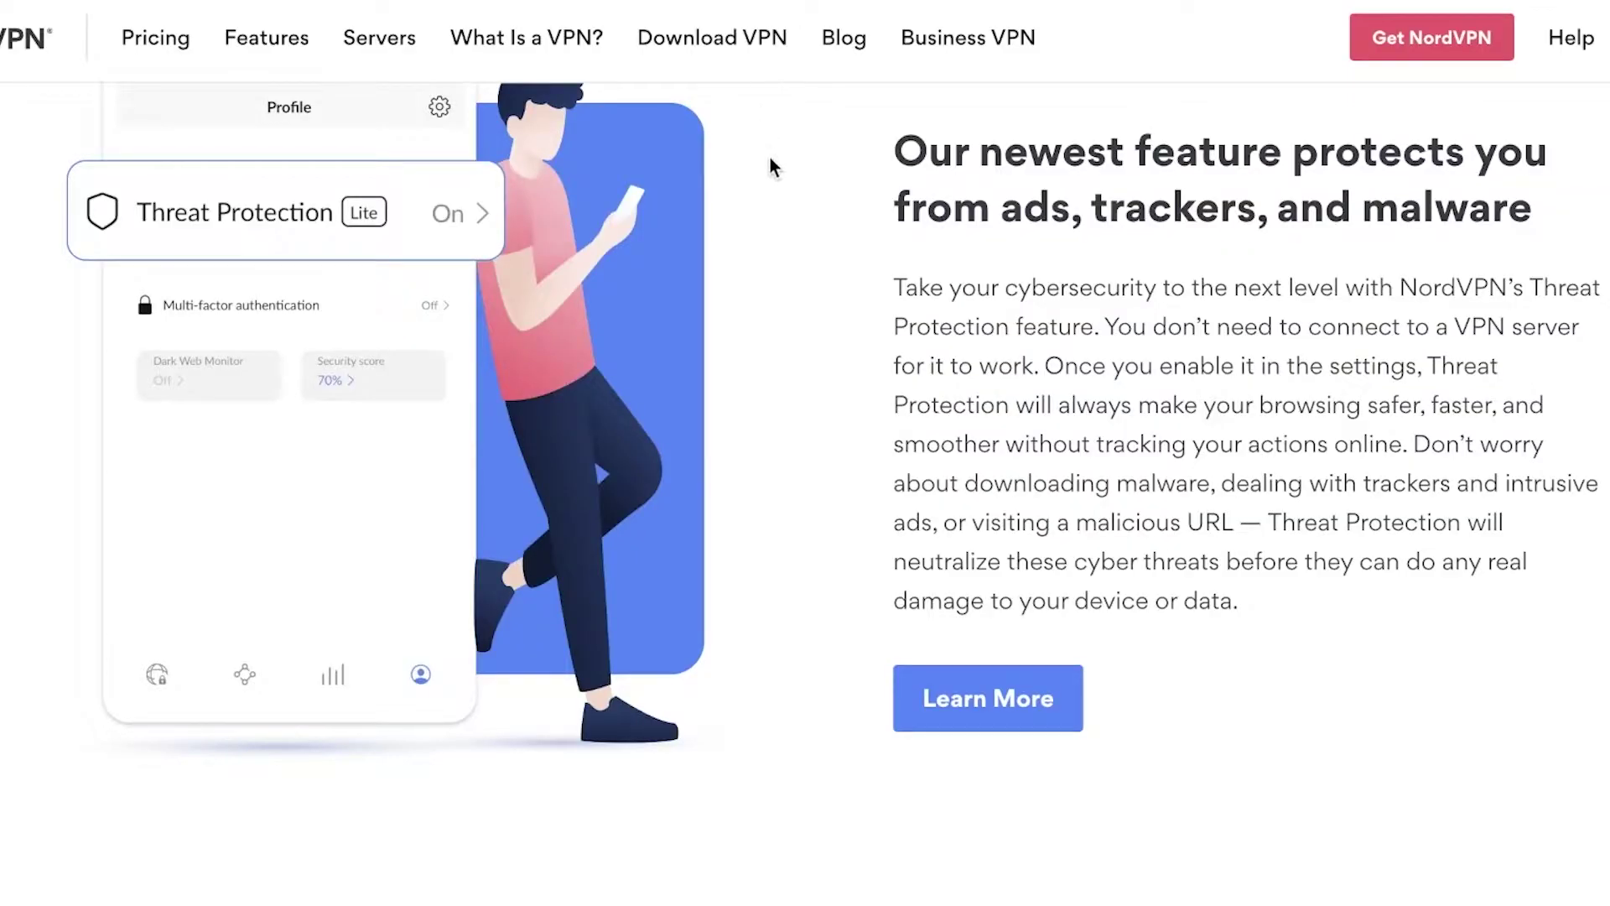
pyautogui.scroll(3, 786, 181)
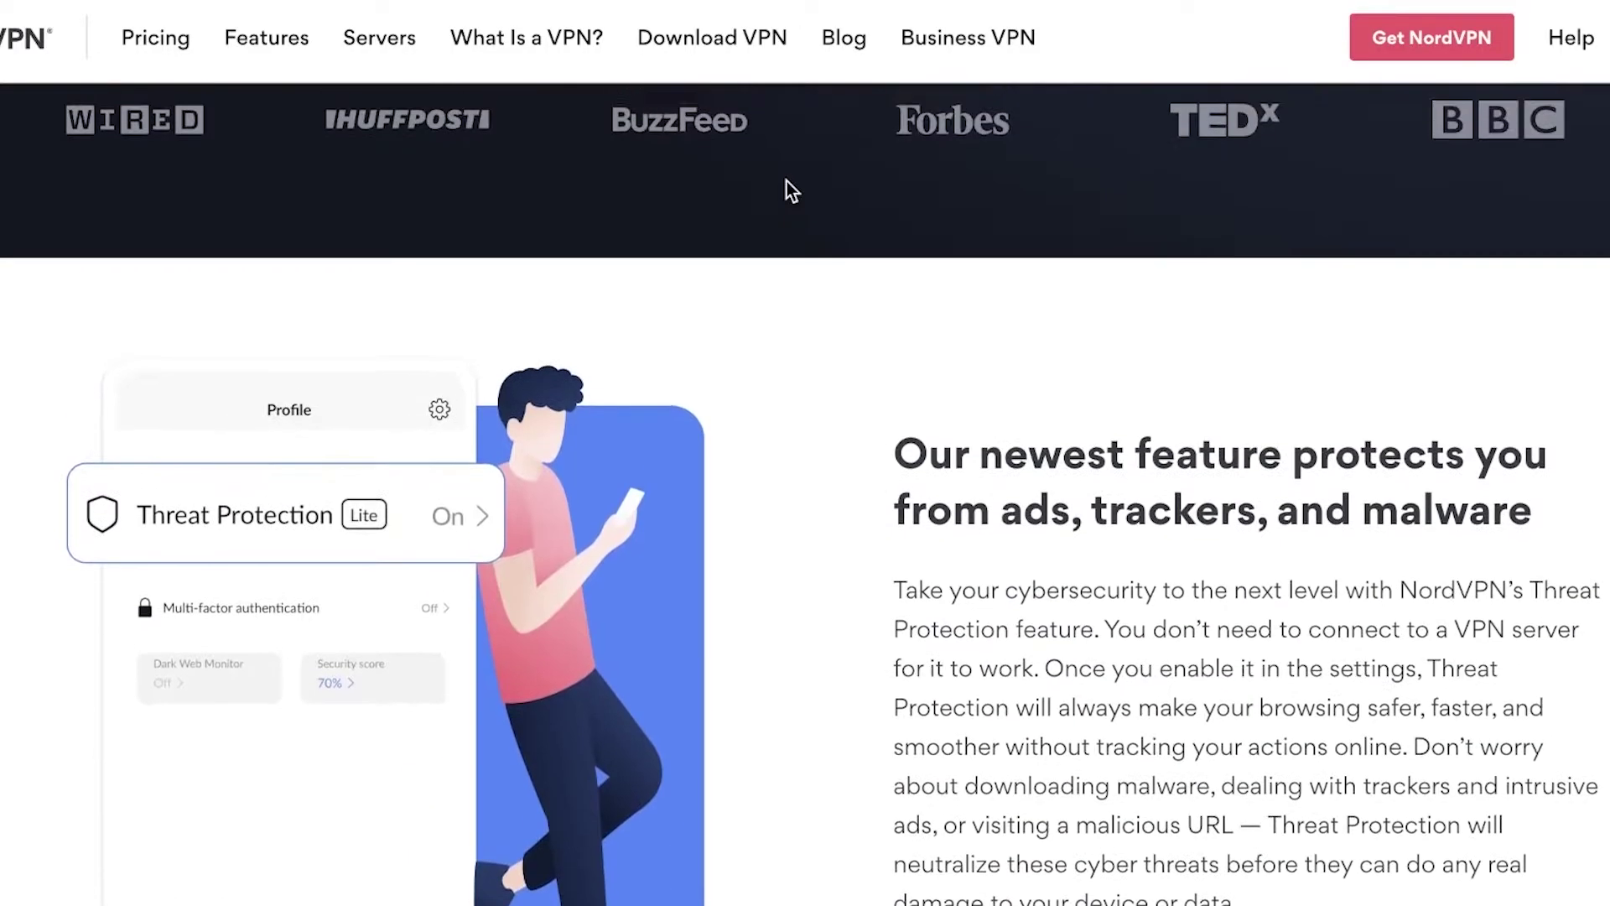
pyautogui.scroll(1, 787, 179)
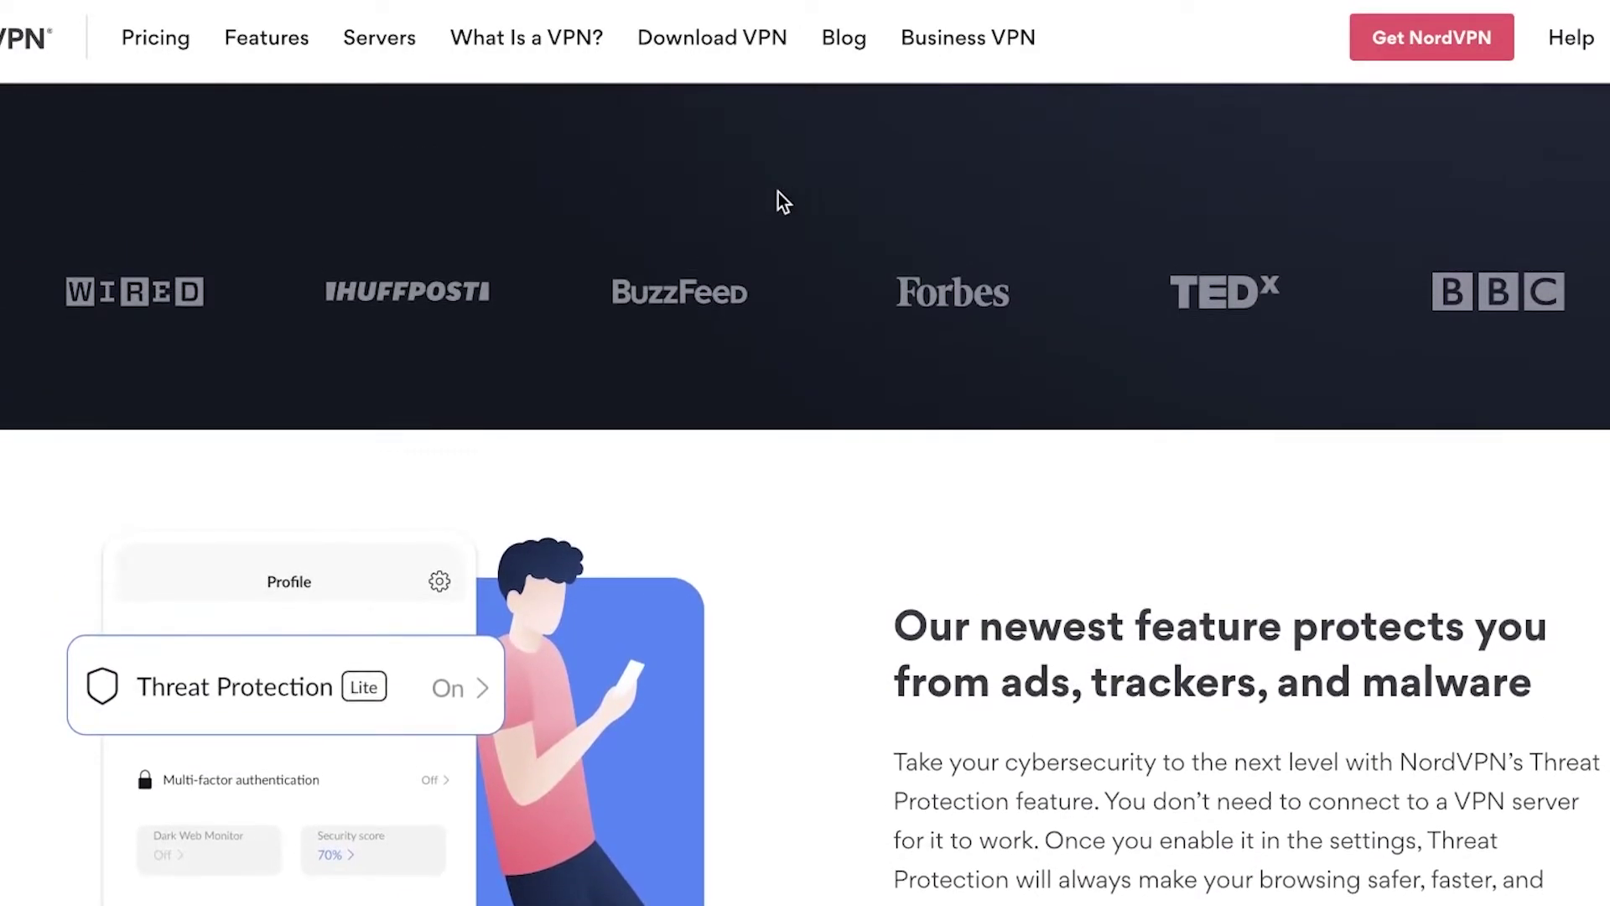
pyautogui.scroll(4, 778, 192)
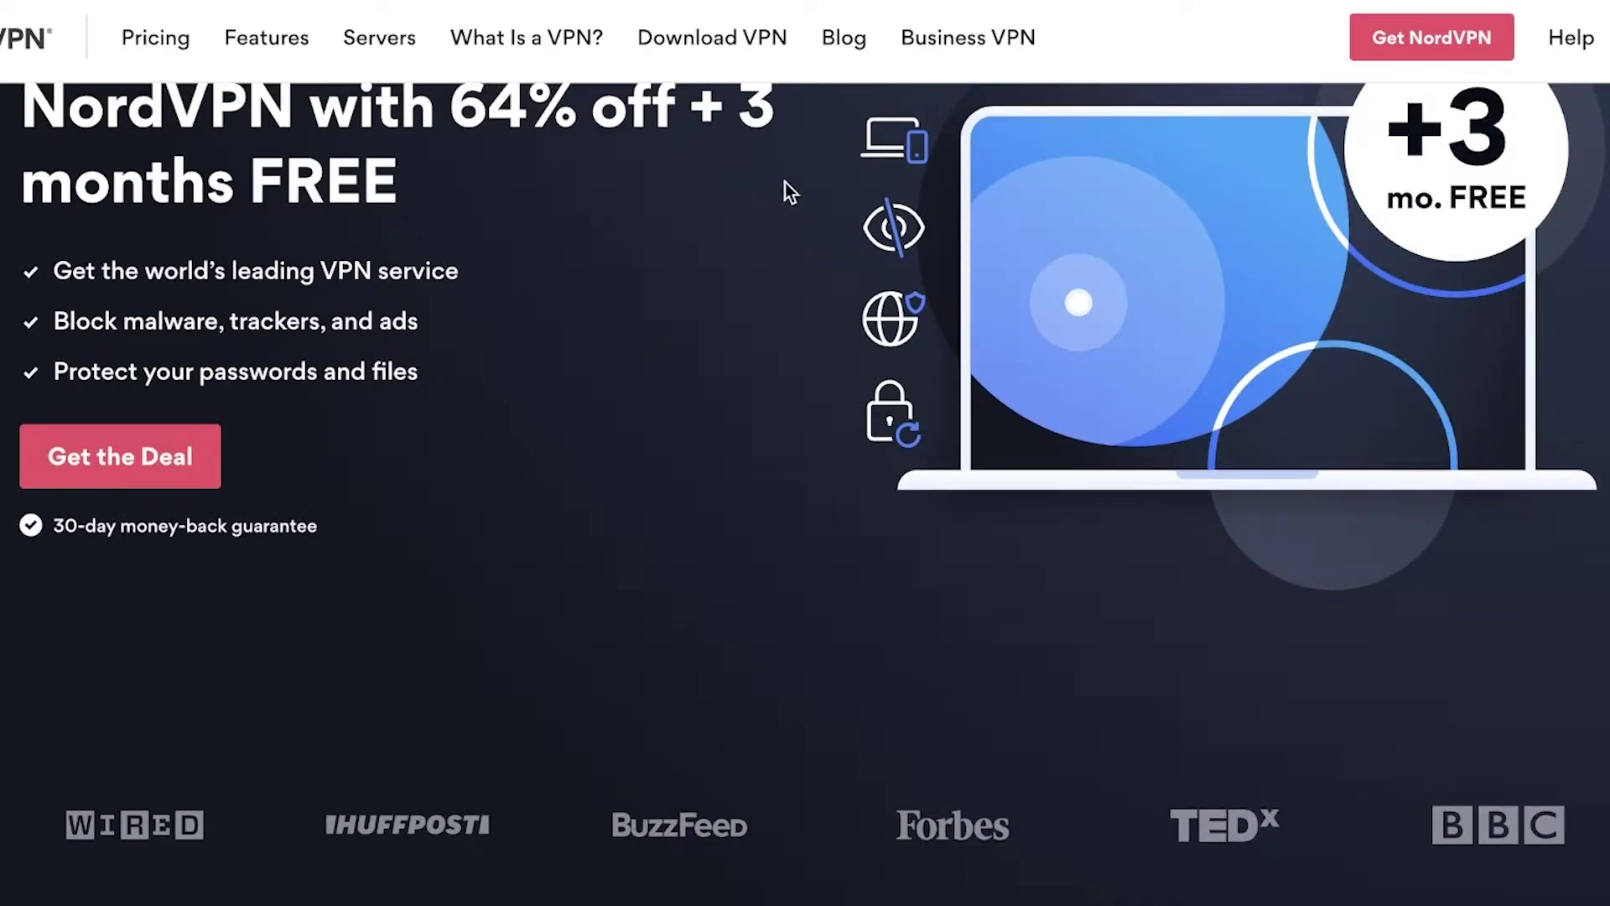
# Go to NordVPN's Mac download page and open the NordVPN app in the Mac App Store.
pyautogui.click(727, 37)
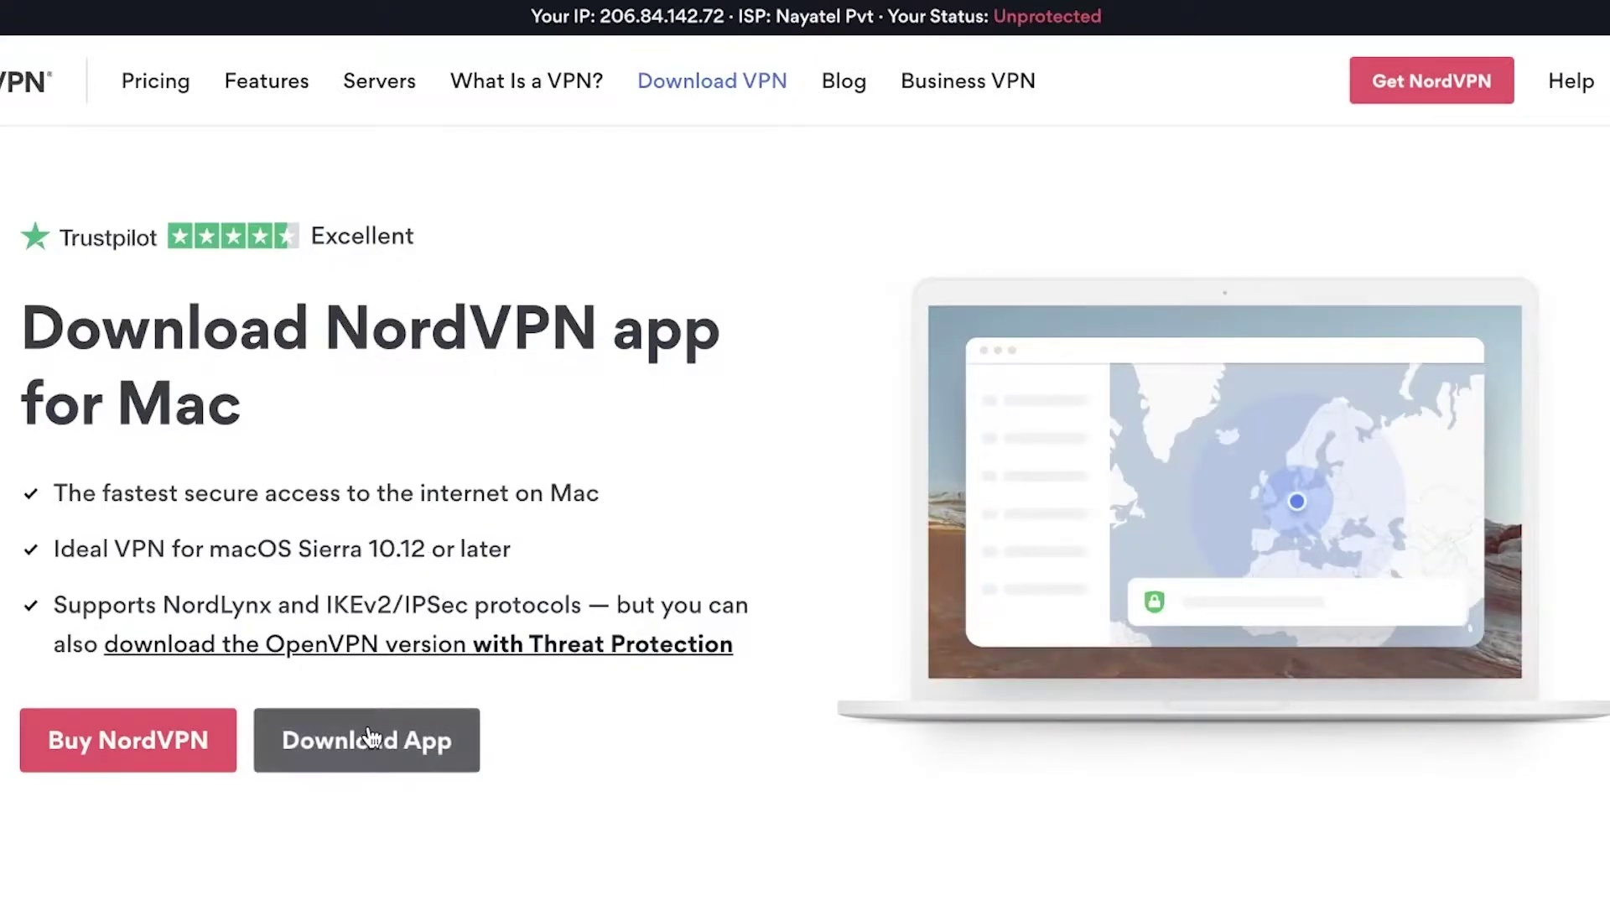
pyautogui.click(386, 742)
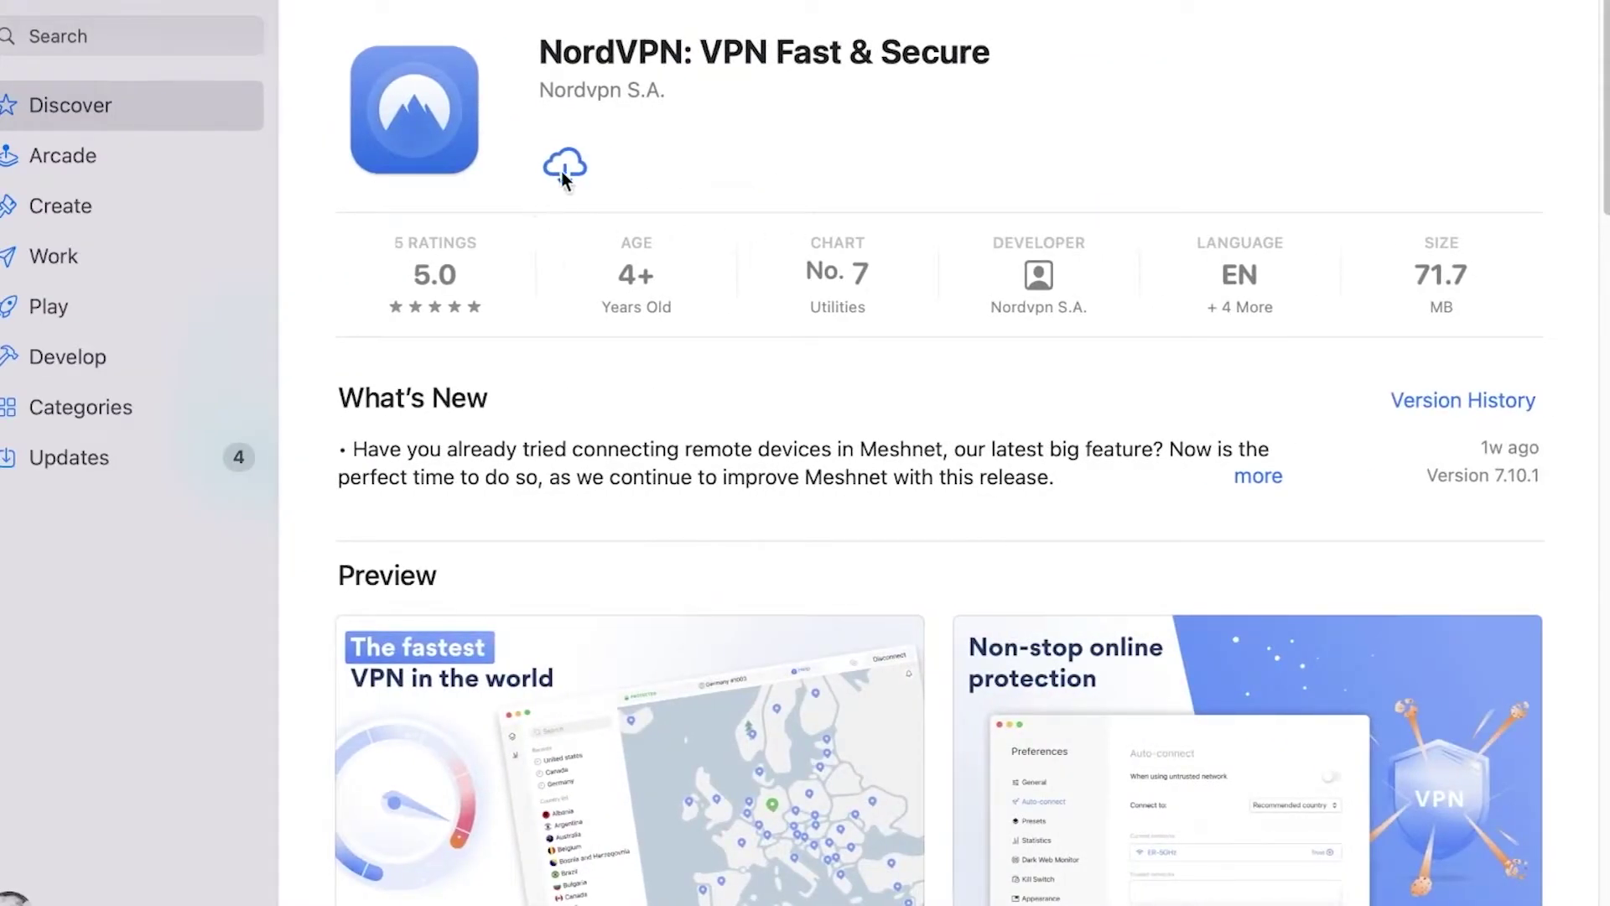
# Install NordVPN: VPN Fast & Secure from its Mac App Store listing.
pyautogui.click(562, 167)
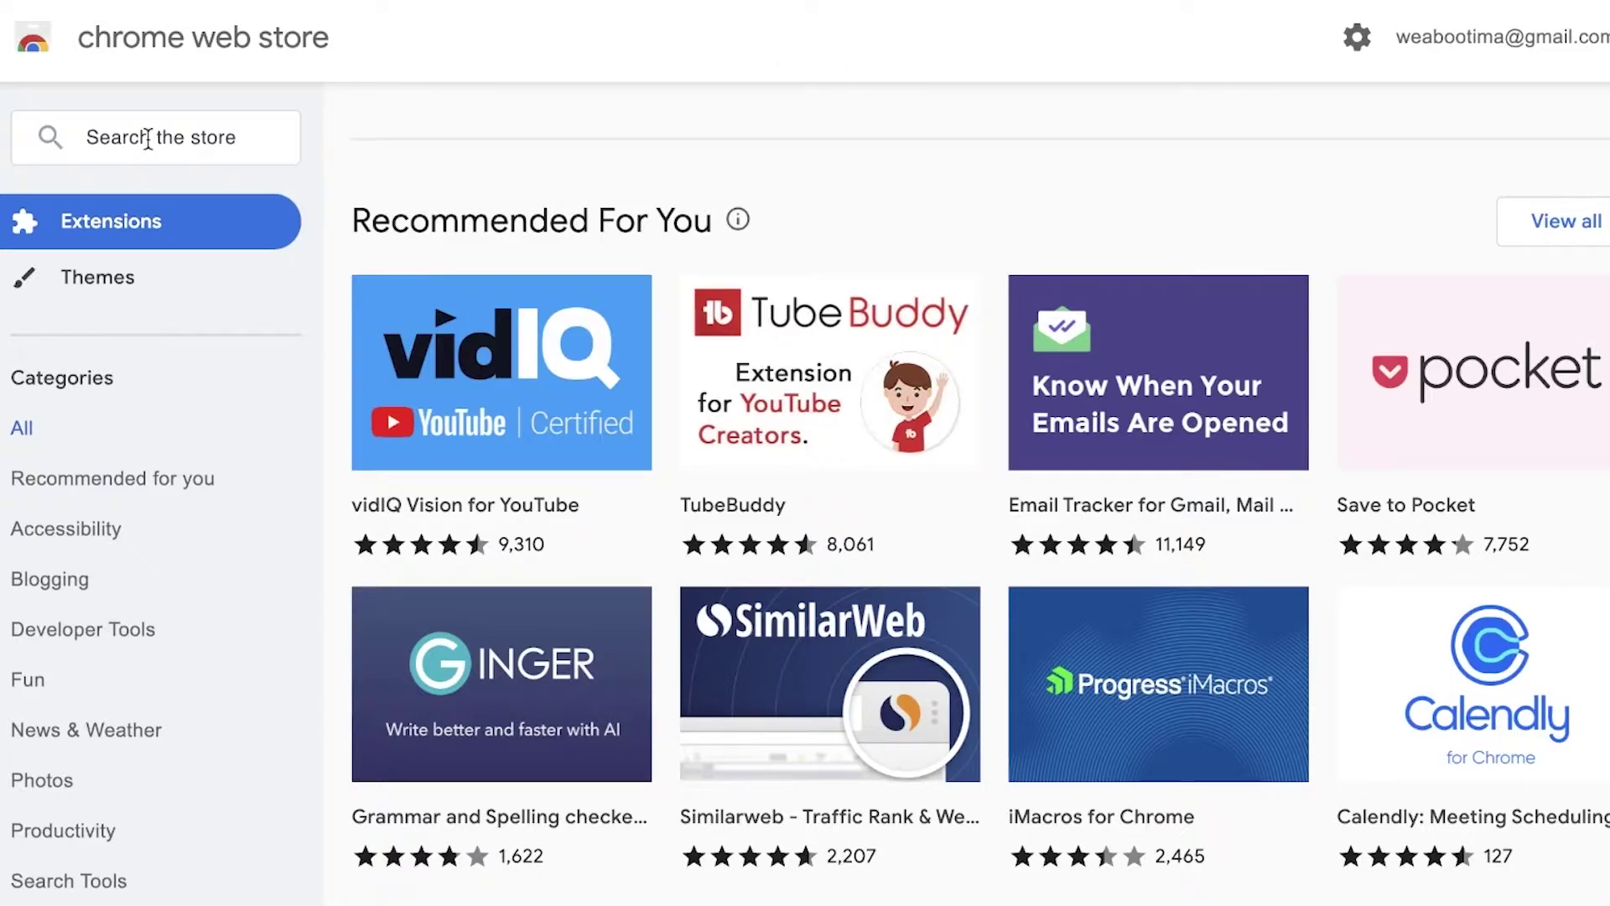
# Search the Web Store for 'nordvpn' and add the NordVPN extension to Chrome.
pyautogui.click(148, 139)
pyautogui.write('nord')
pyautogui.press('Return')
pyautogui.scroll(-1, 223, 251)
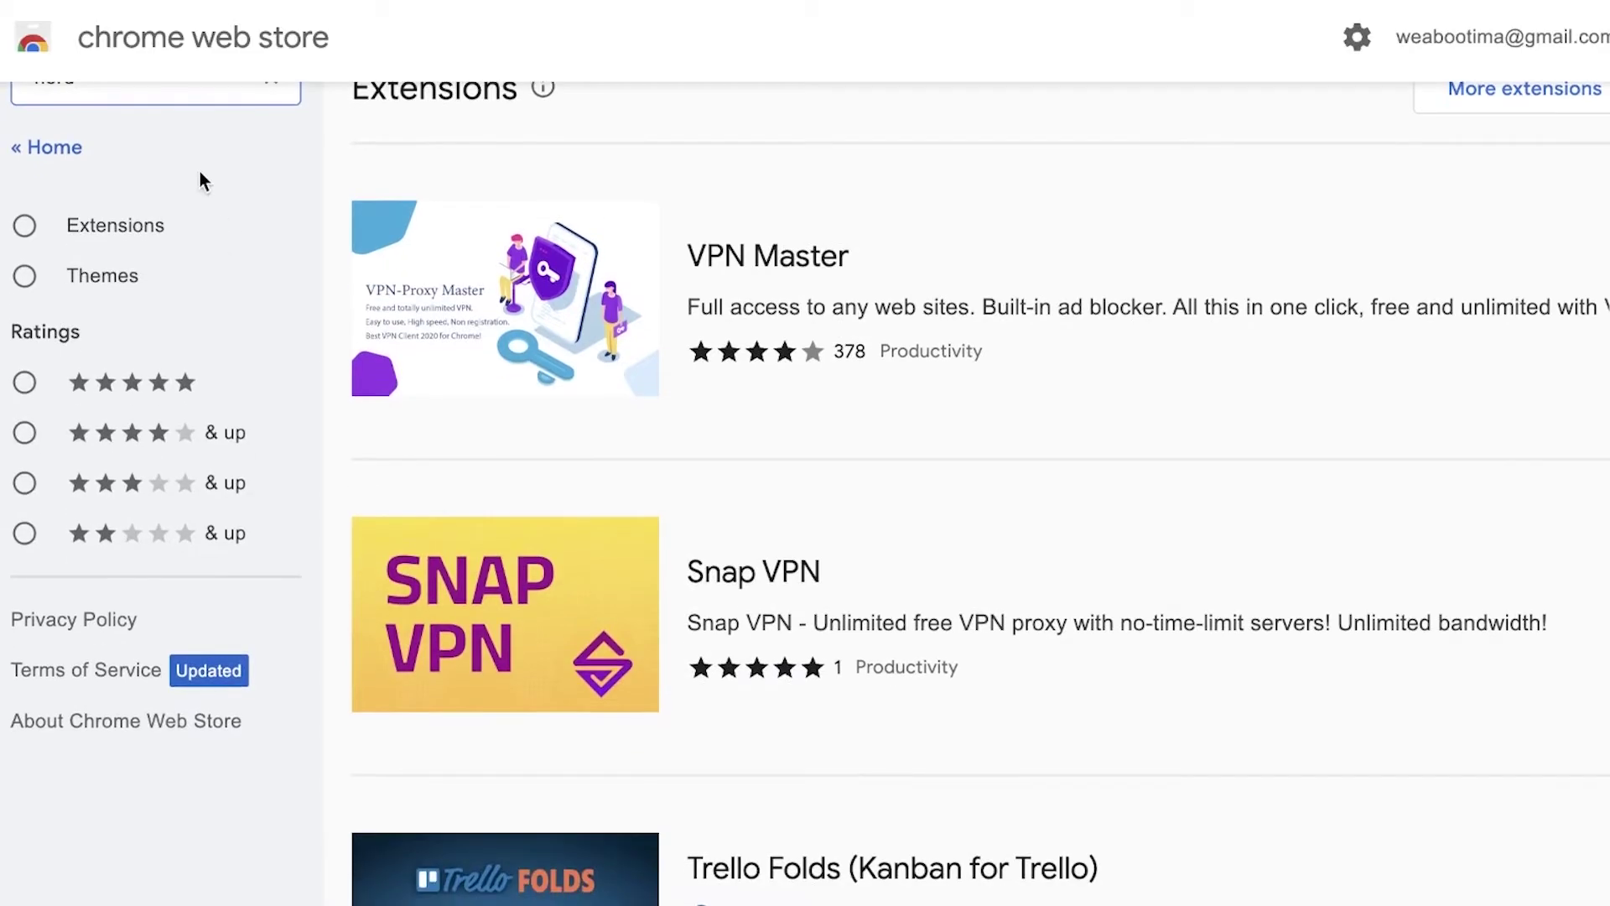
pyautogui.scroll(-5, 199, 171)
pyautogui.write('vpn')
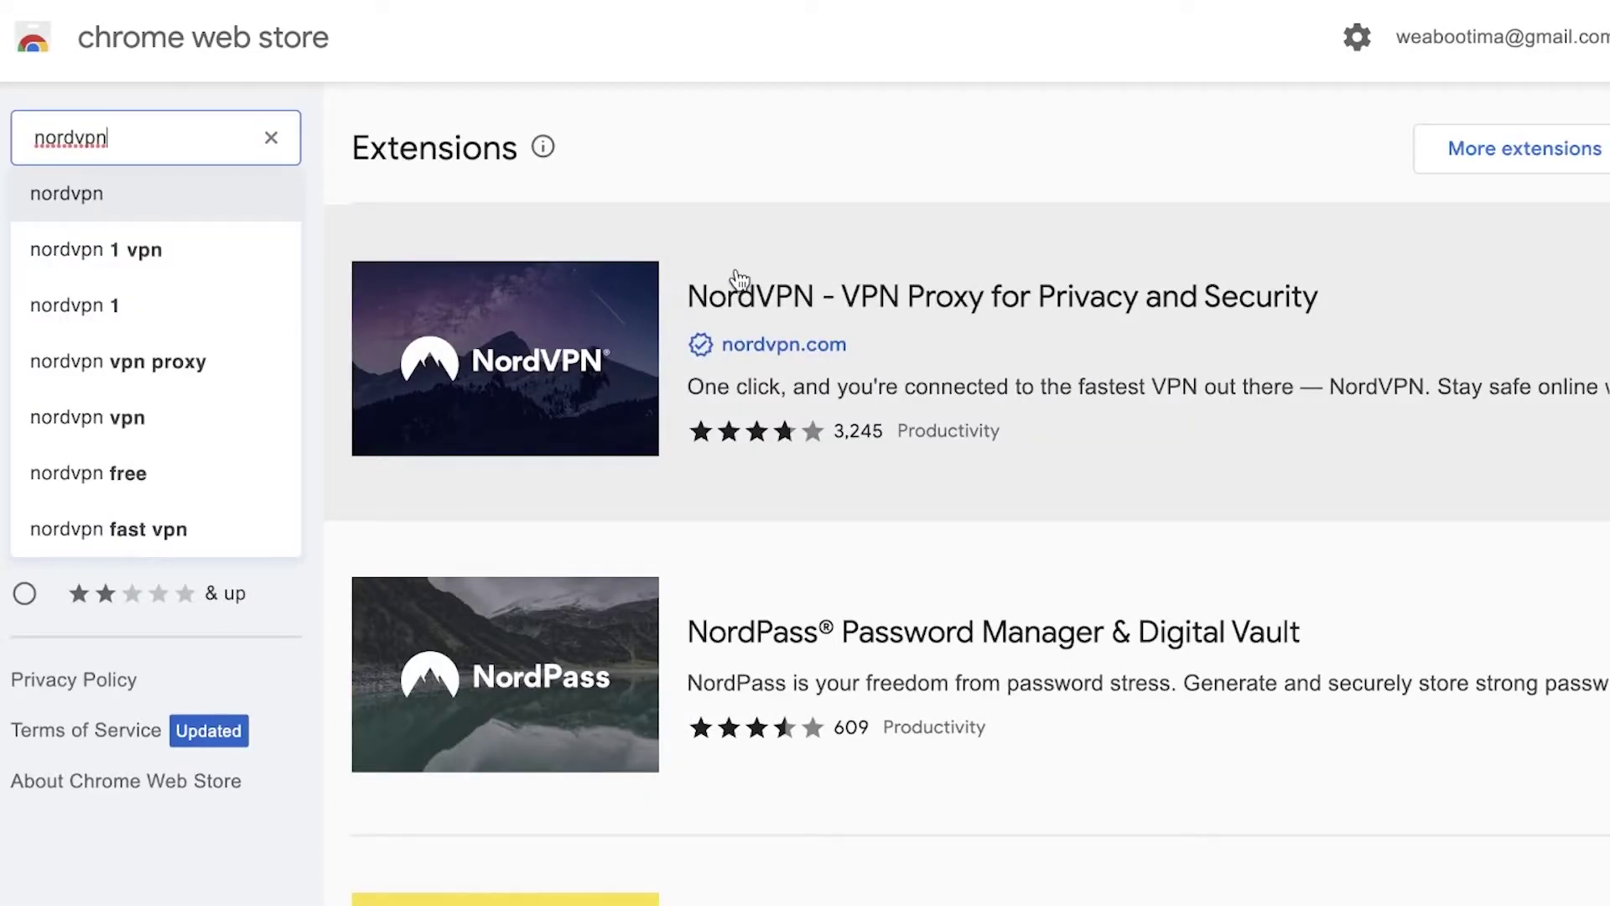
pyautogui.click(751, 310)
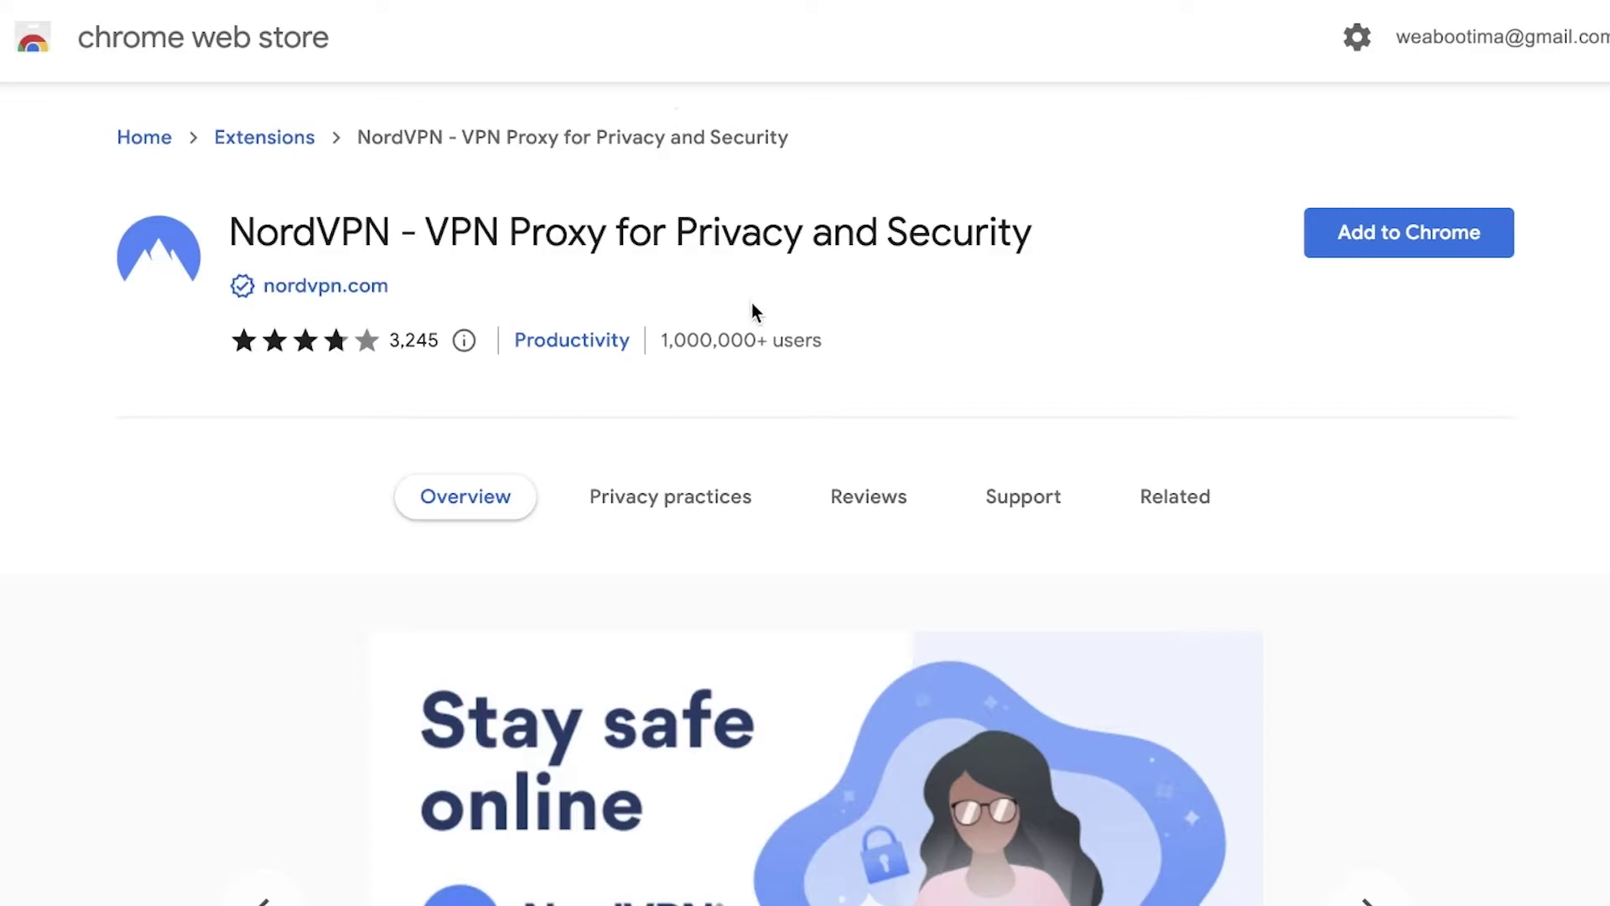
pyautogui.click(1402, 252)
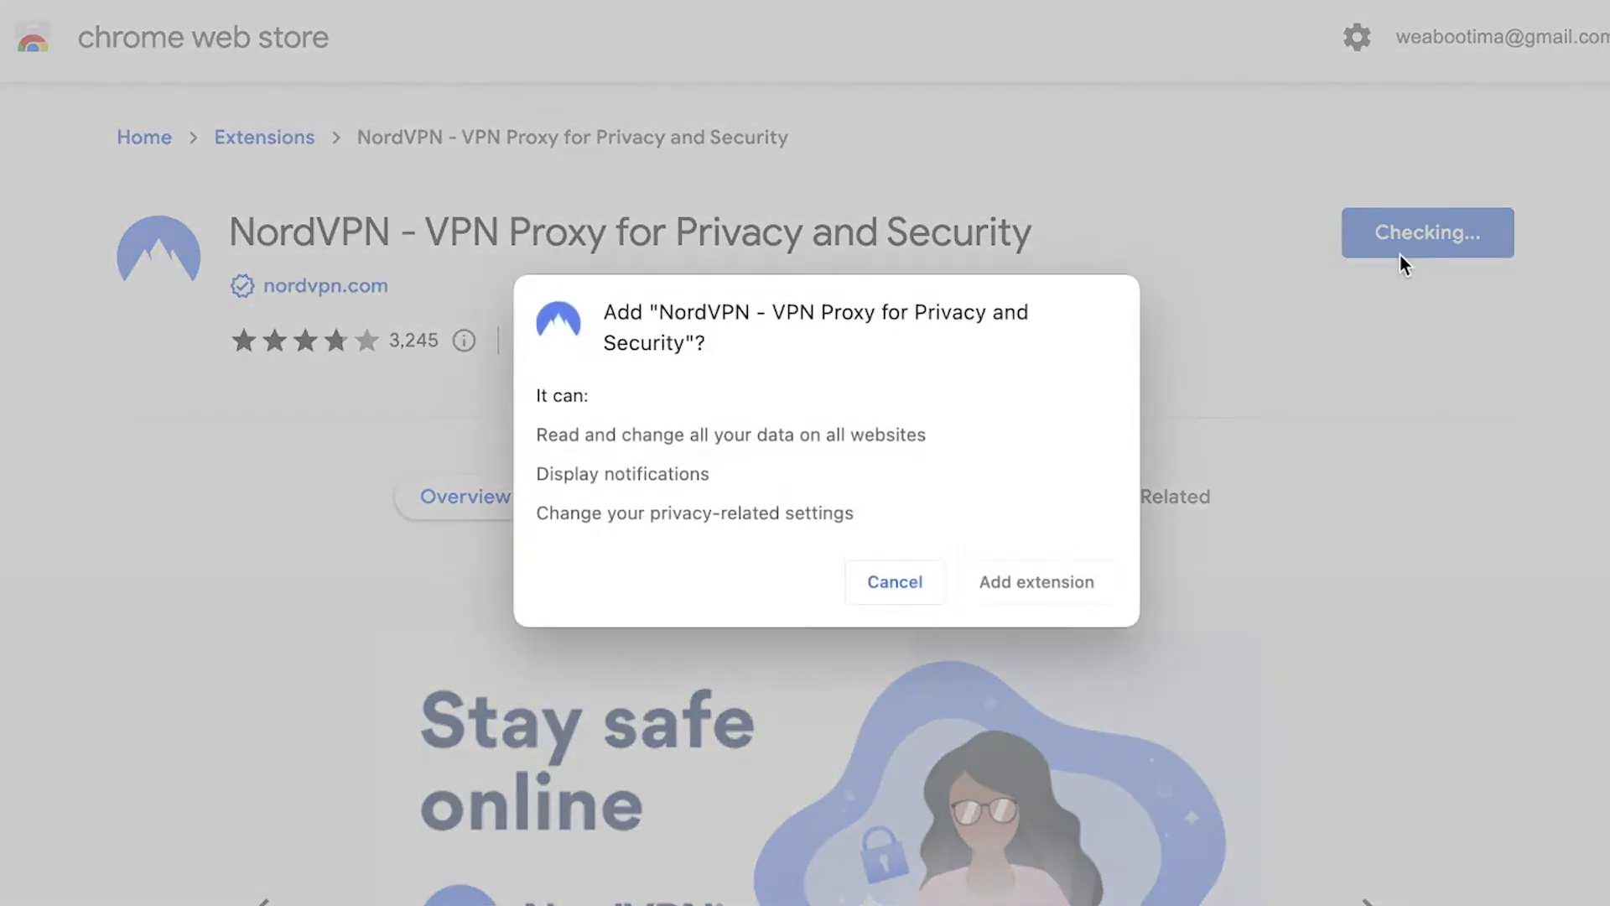
pyautogui.click(1044, 576)
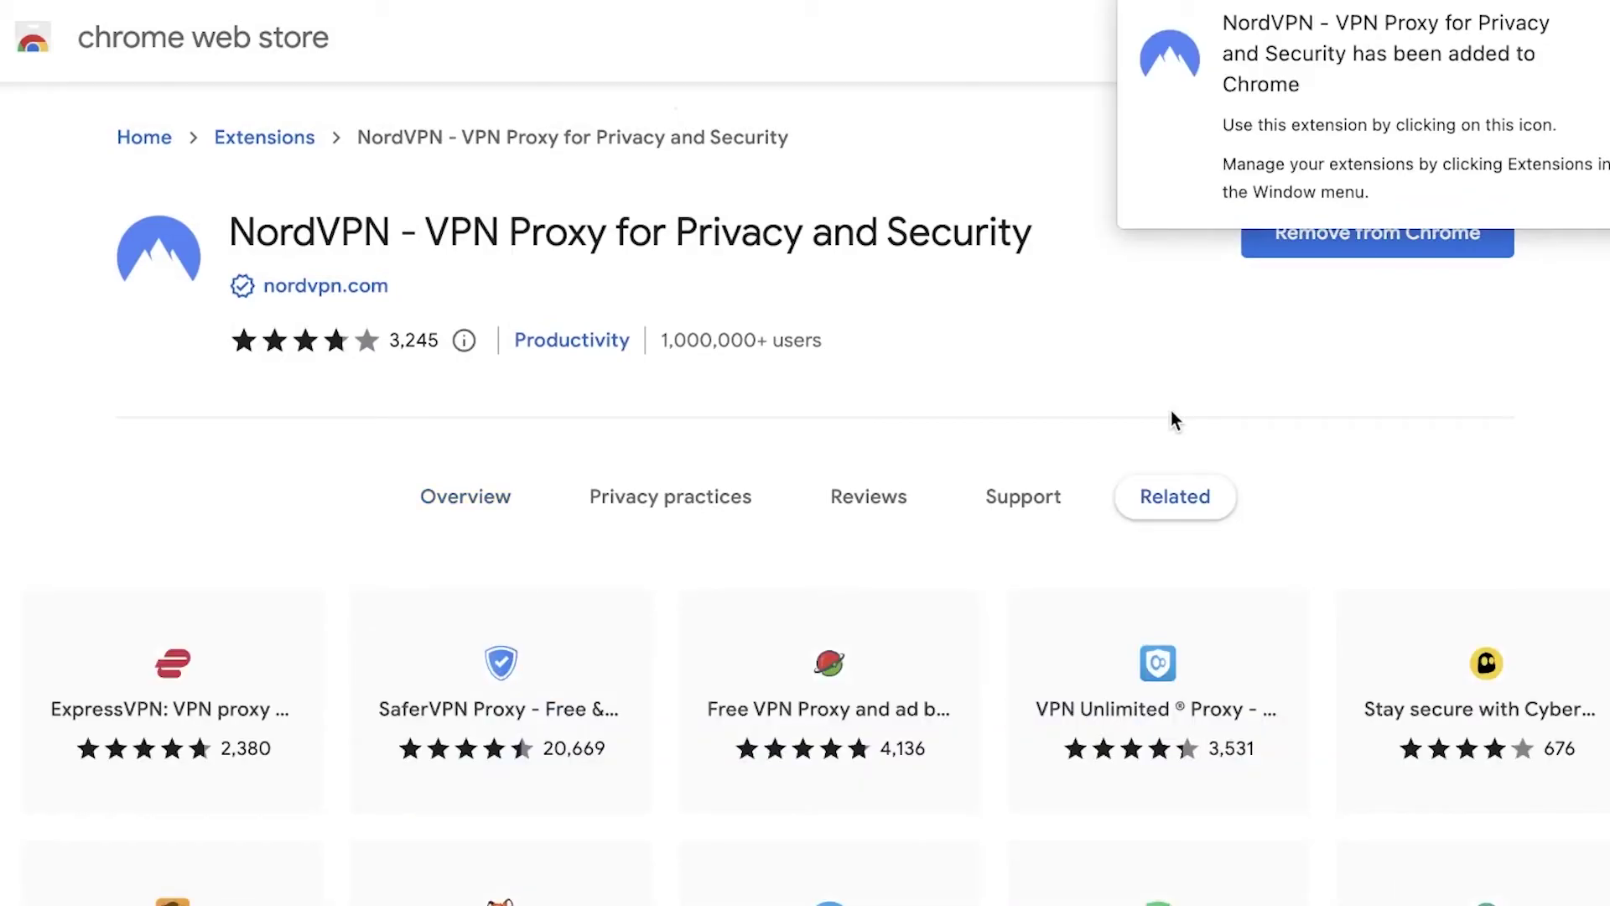
# Pin NordVPN to the toolbar in place of Surfshark VPN and open its popup.
pyautogui.click(1532, 19)
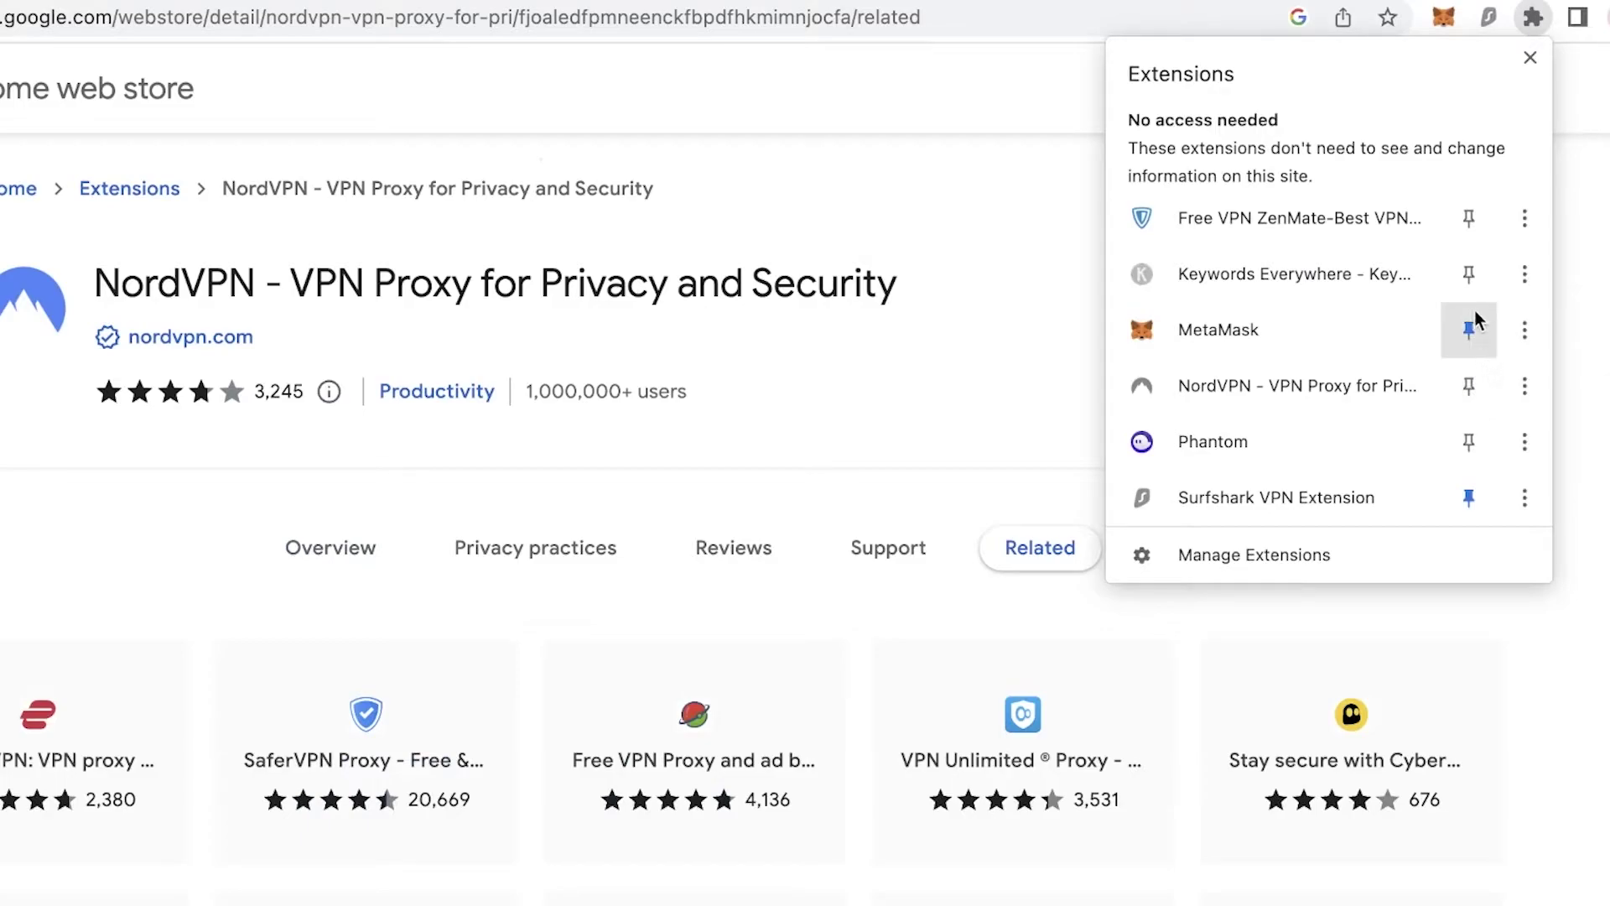
pyautogui.click(1468, 386)
pyautogui.click(1468, 497)
pyautogui.click(1532, 18)
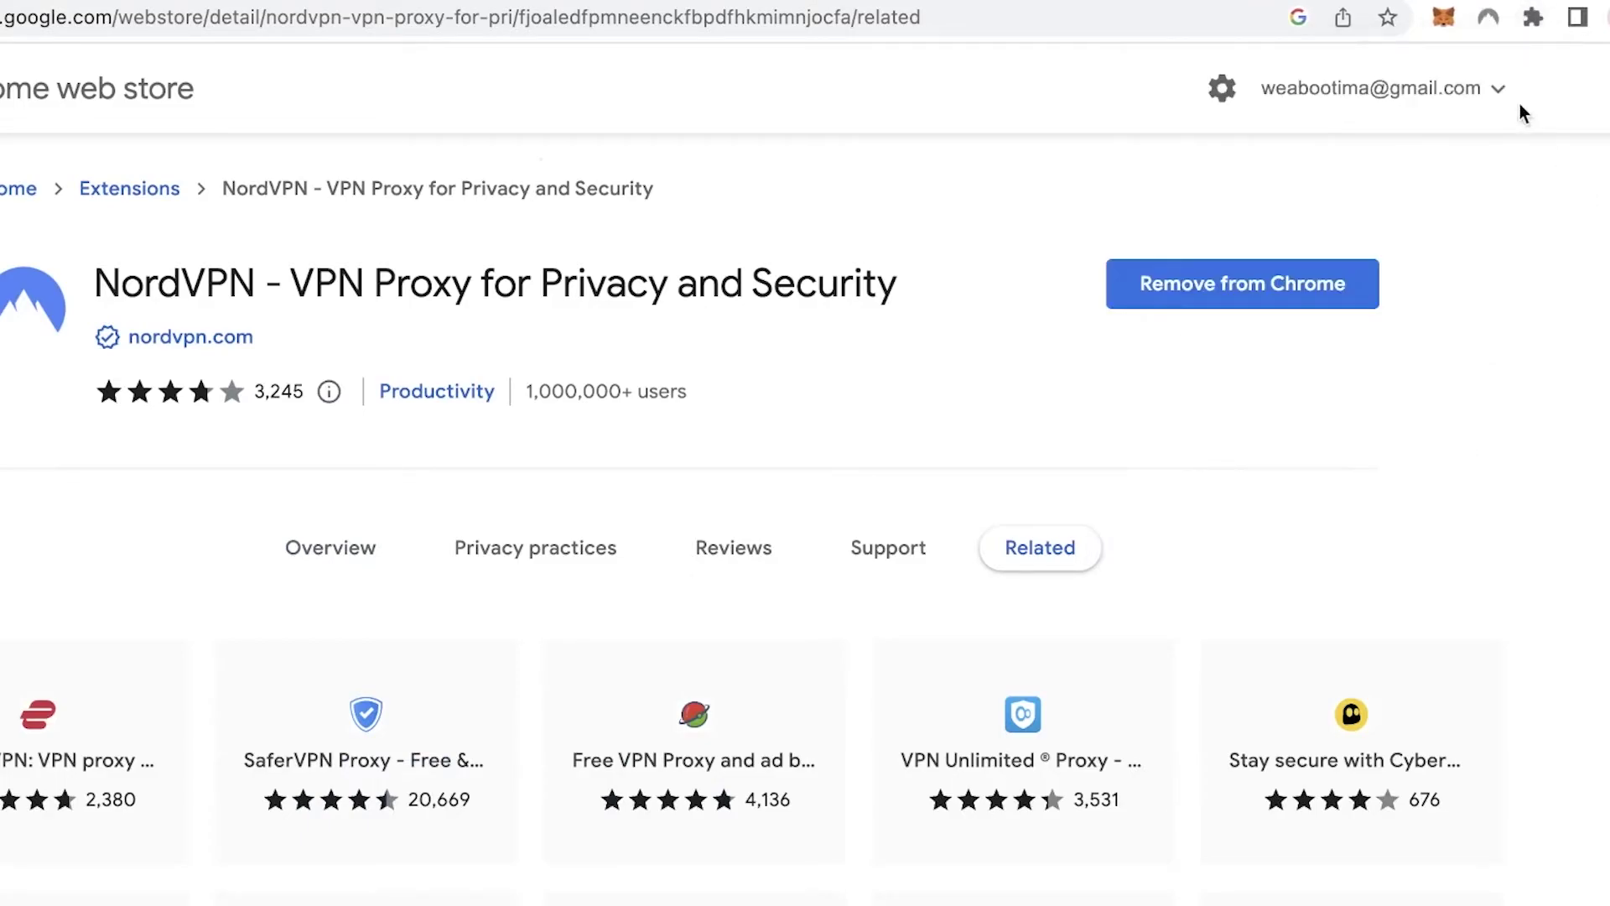
pyautogui.click(1489, 18)
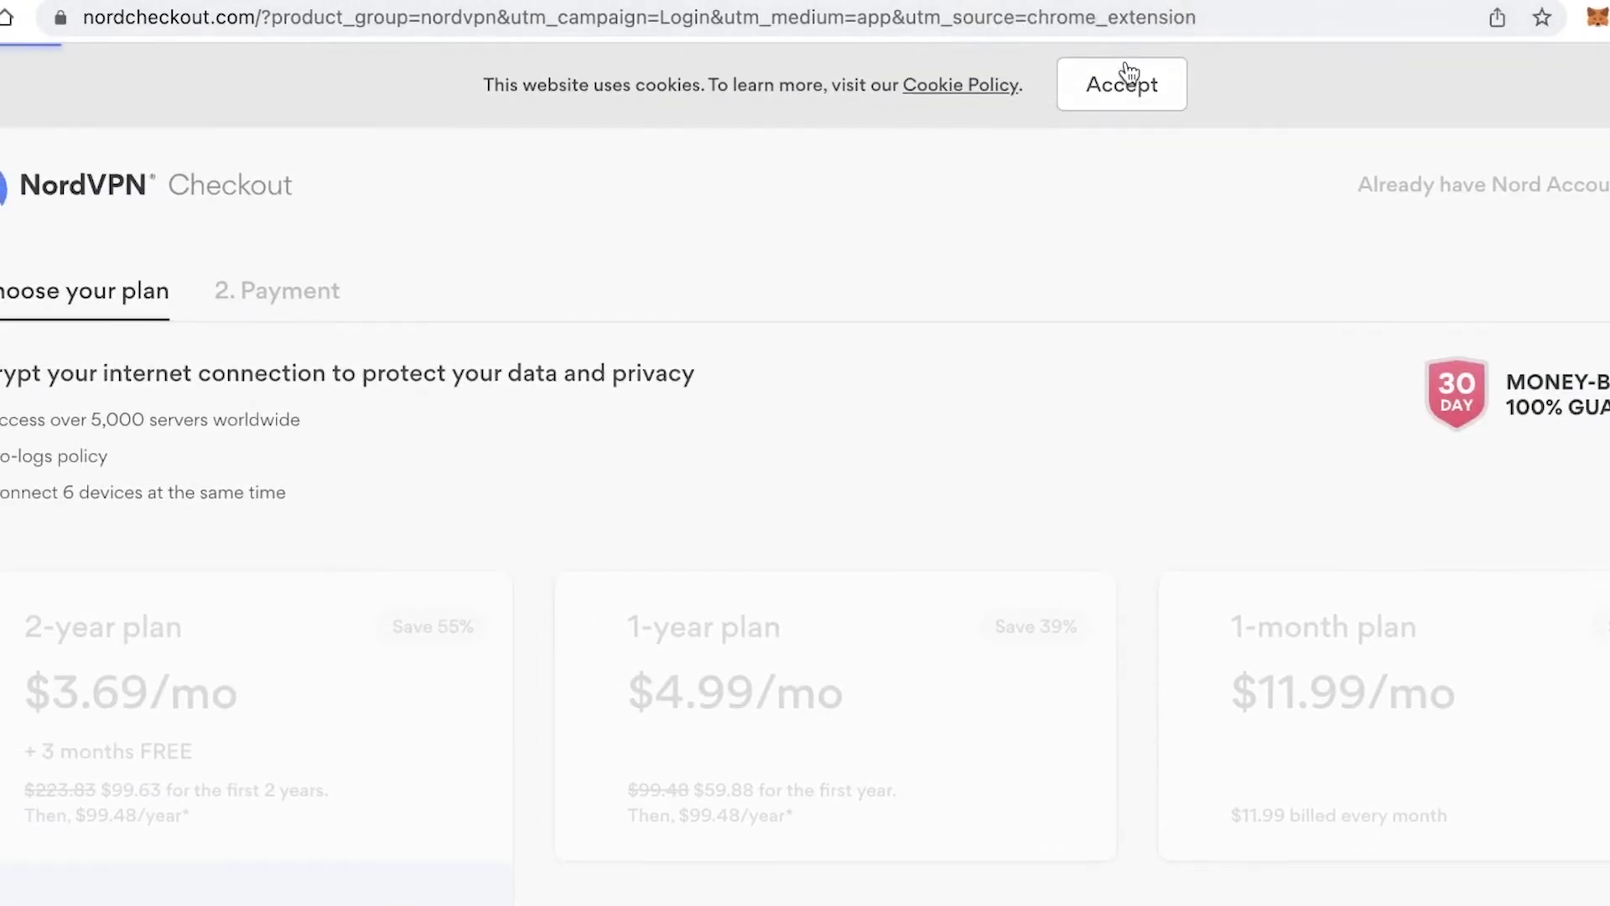
pyautogui.scroll(-3, 1096, 107)
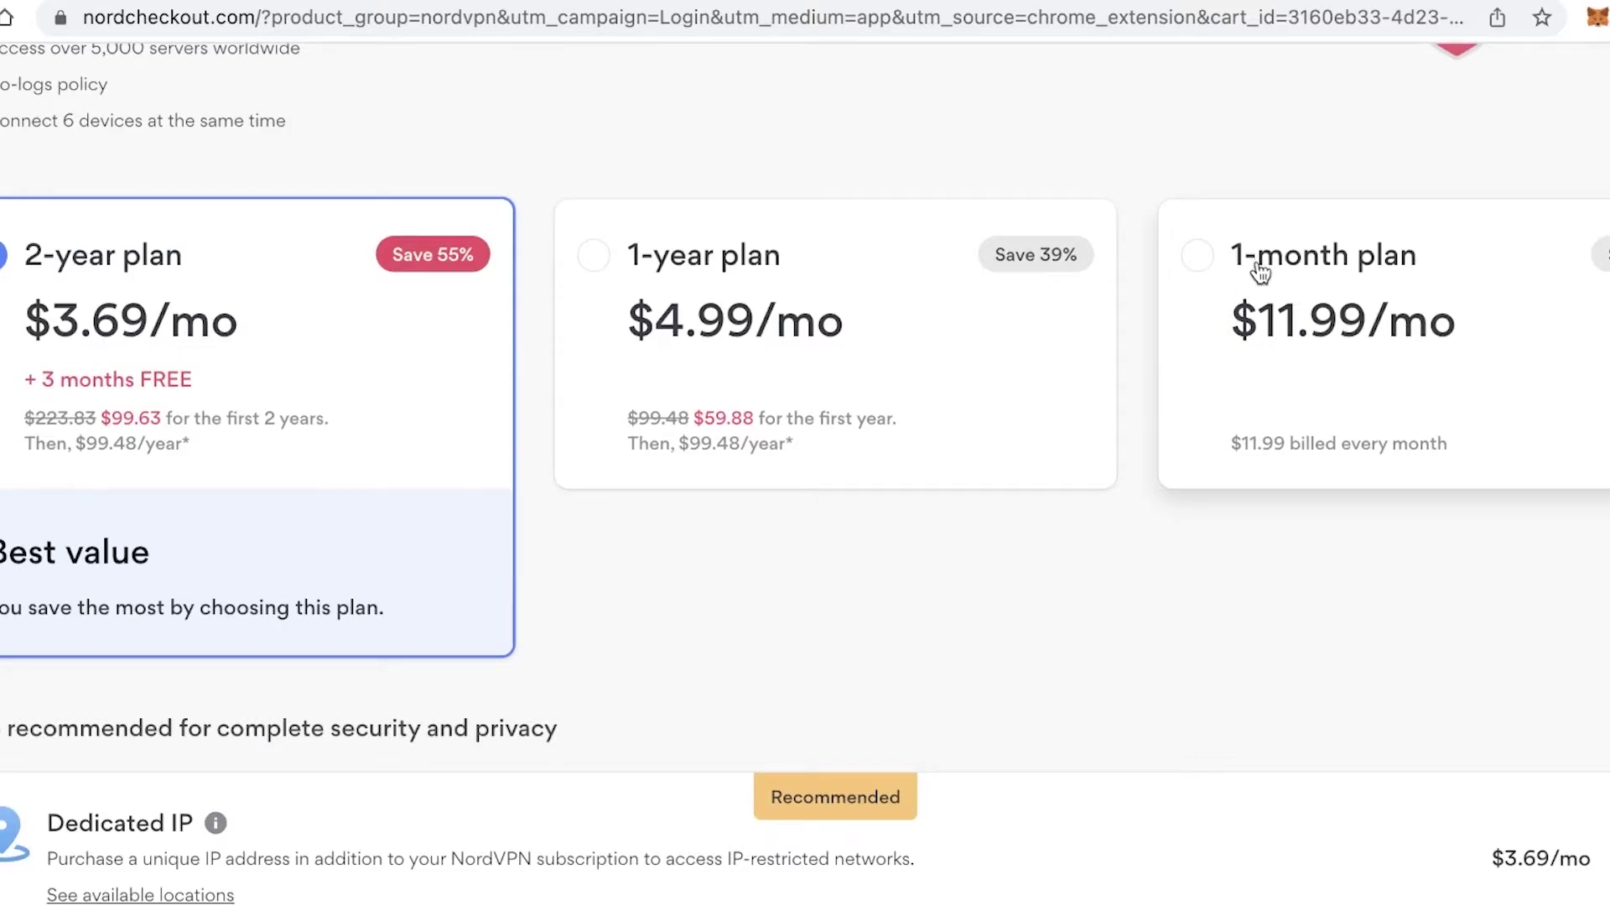
pyautogui.scroll(-1, 1239, 268)
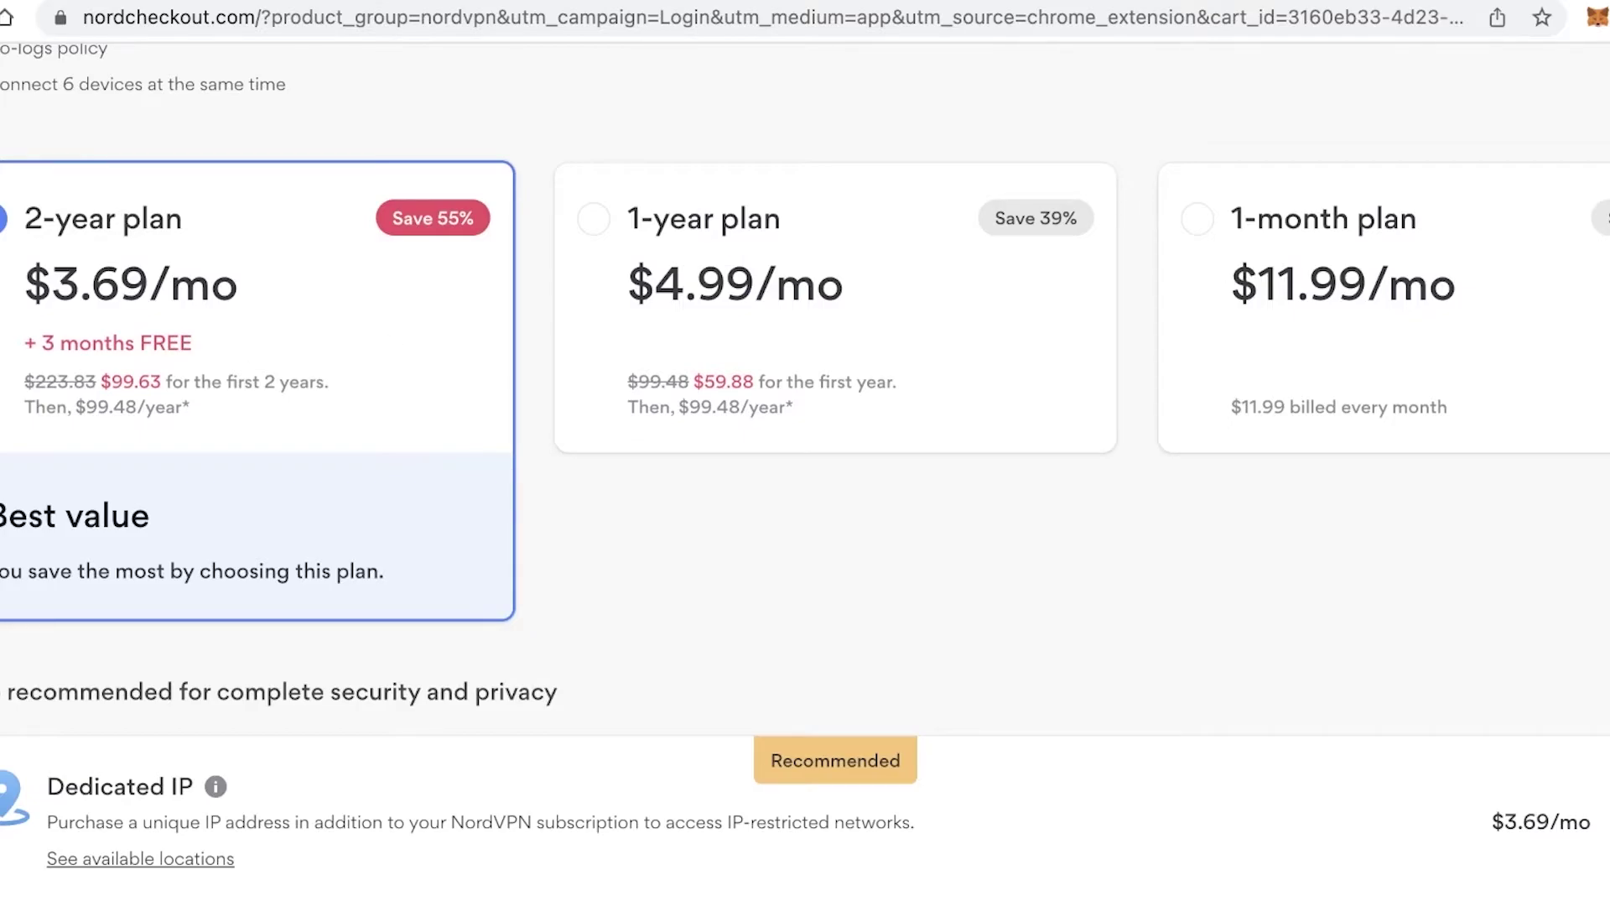
pyautogui.scroll(1, 542, 258)
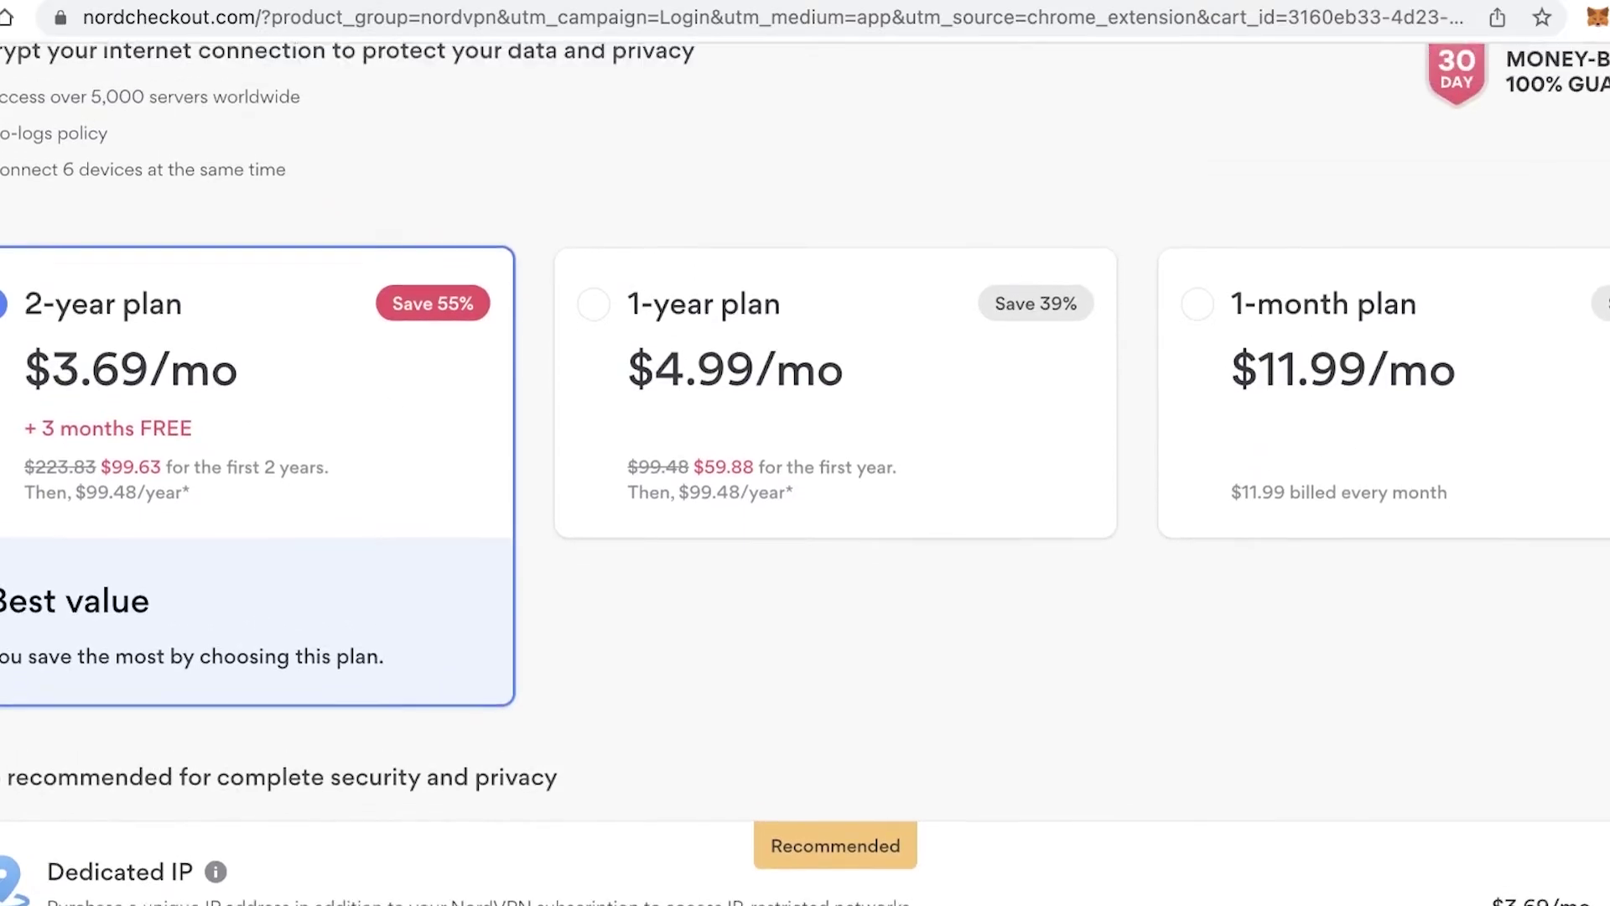
pyautogui.scroll(3, 542, 258)
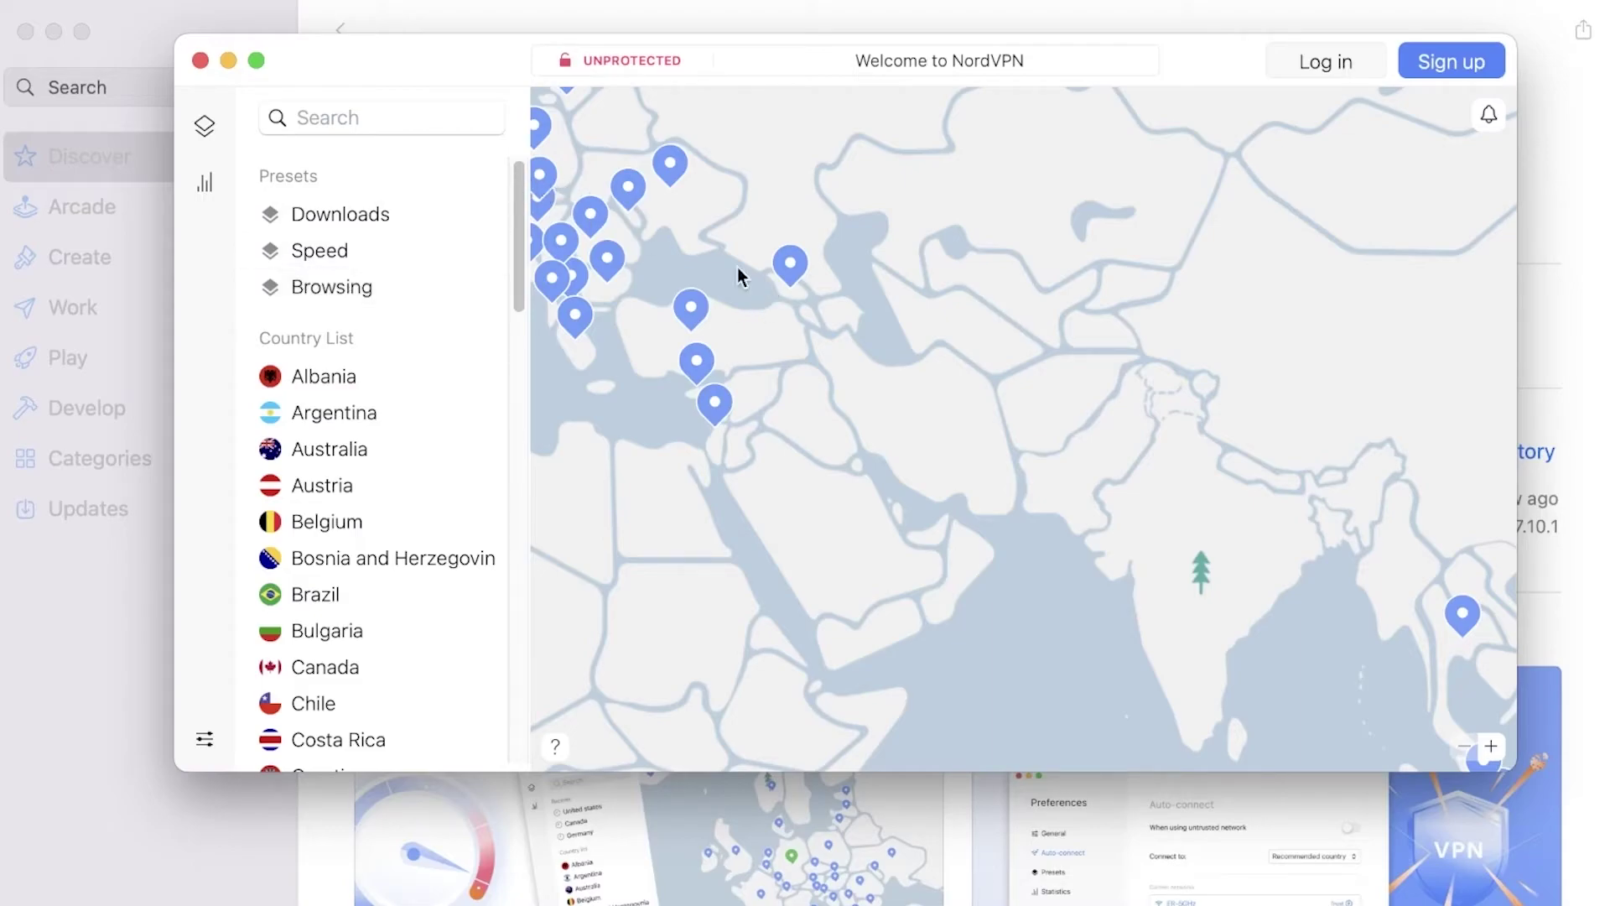
# Minimize the App Store, enlarge the NordVPN window, and start the Nord Account login.
pyautogui.click(53, 32)
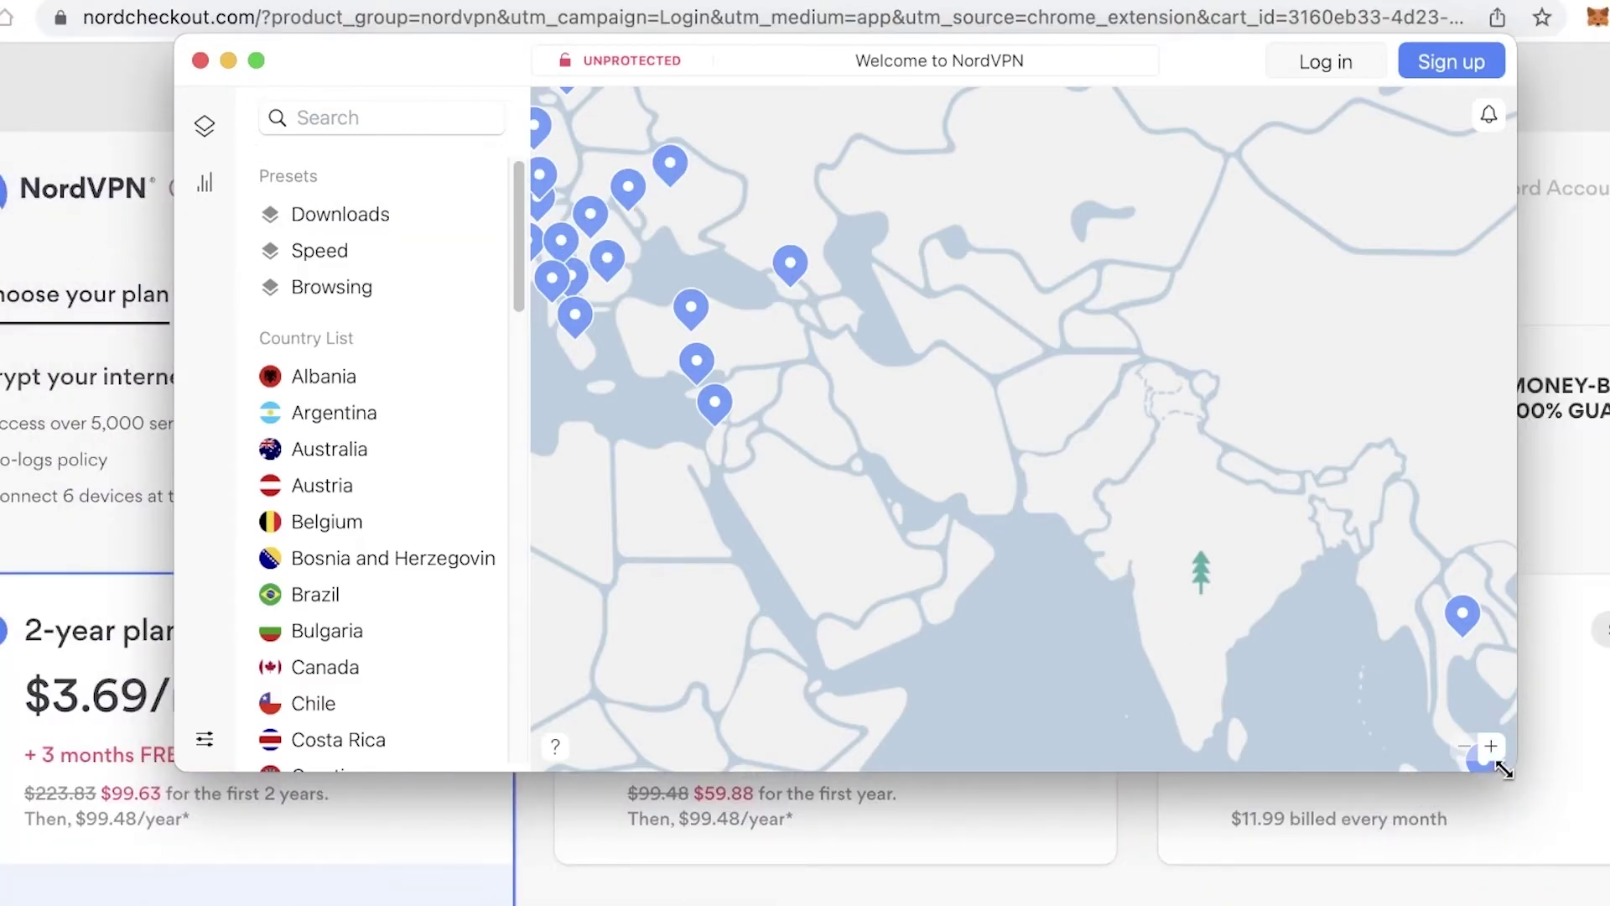
pyautogui.moveTo(1501, 775); pyautogui.dragTo(1598, 863)
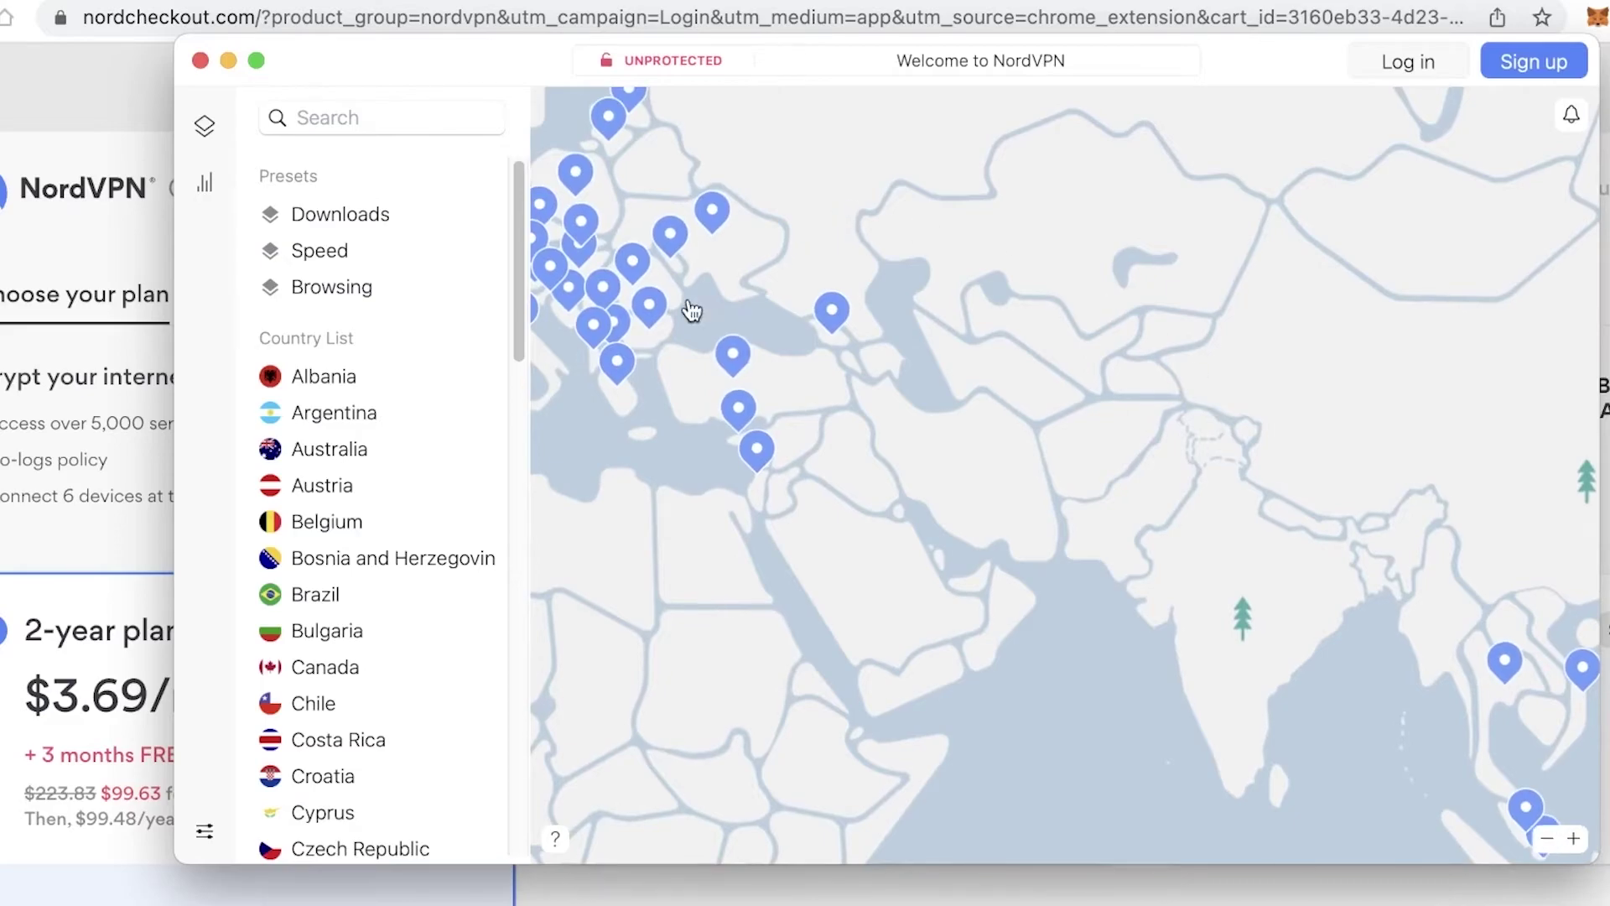
pyautogui.hscroll(3, 690, 205)
pyautogui.scroll(-2, 692, 205)
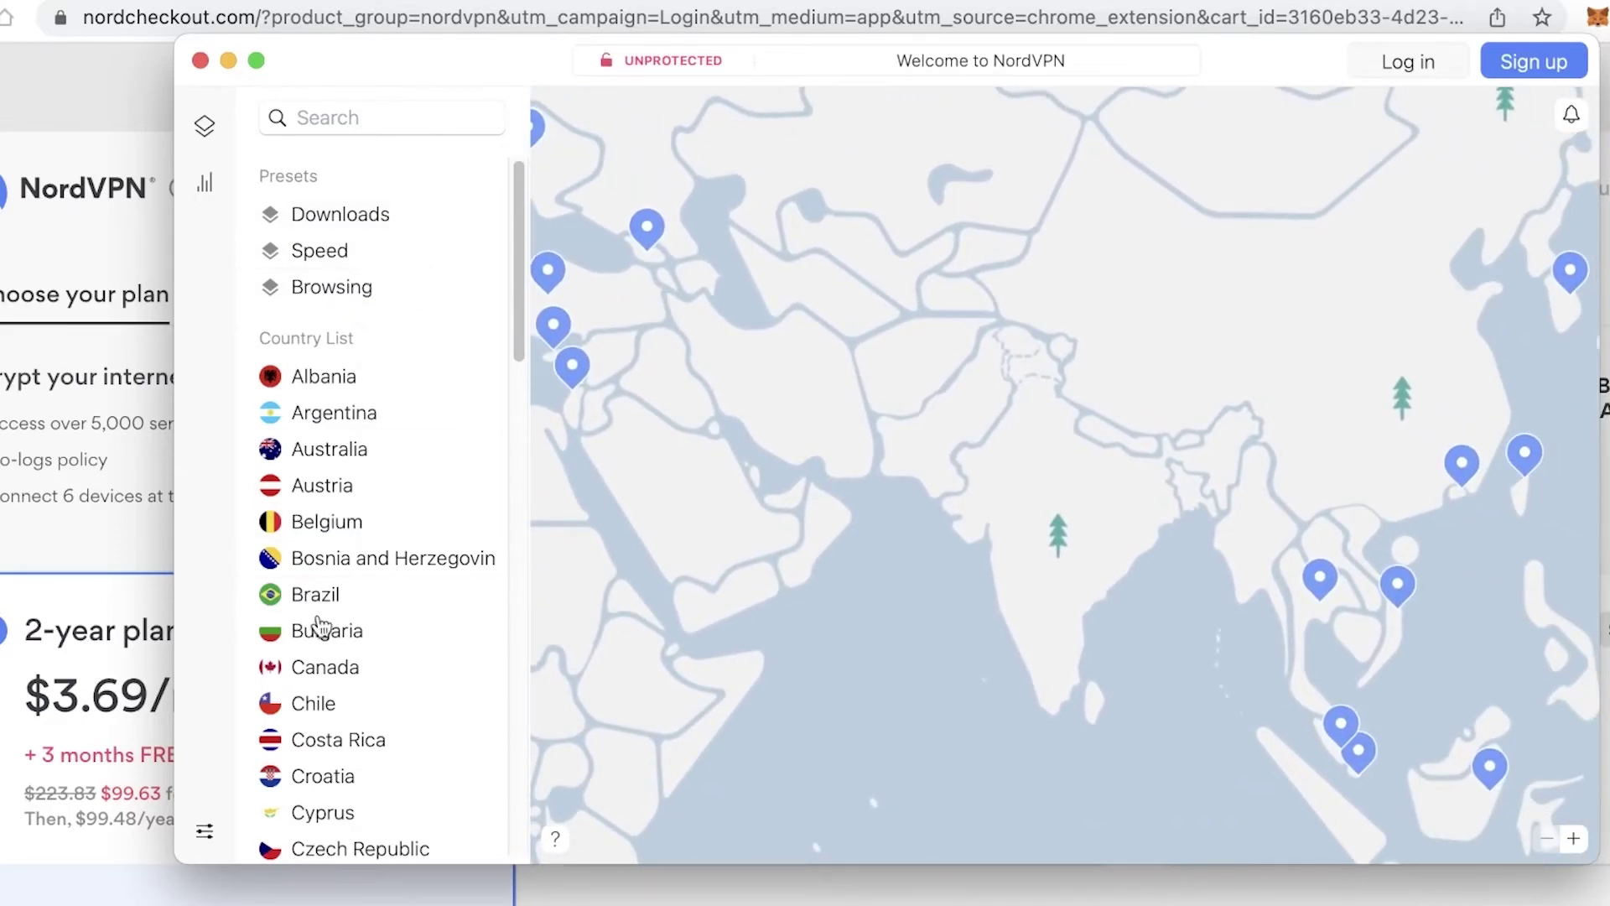
pyautogui.scroll(-5, 366, 611)
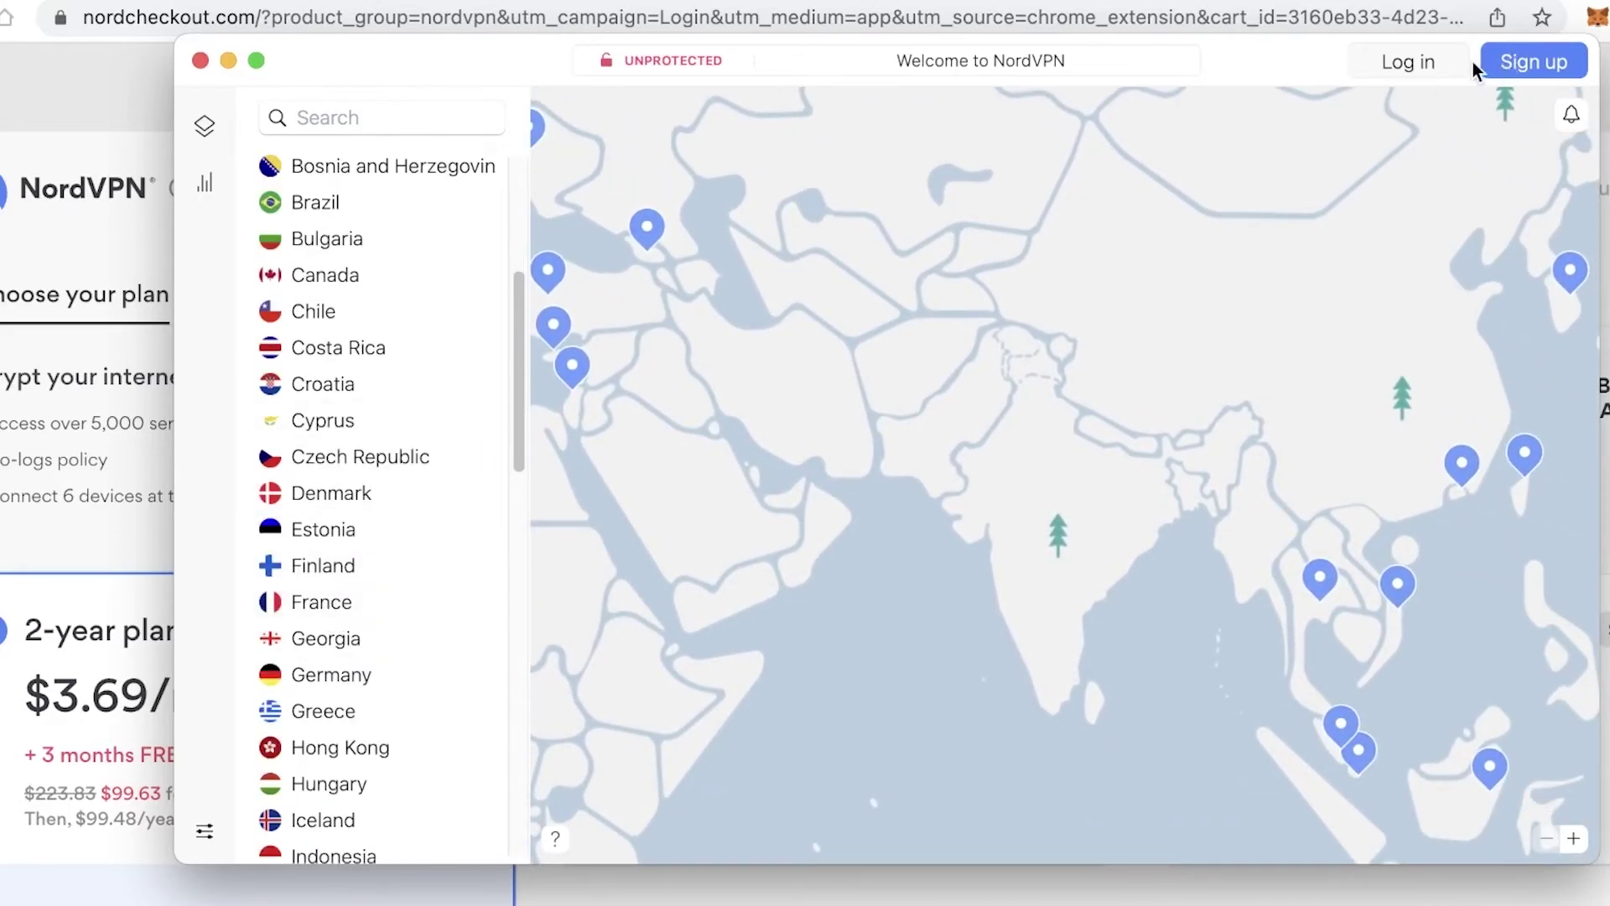
pyautogui.click(1427, 60)
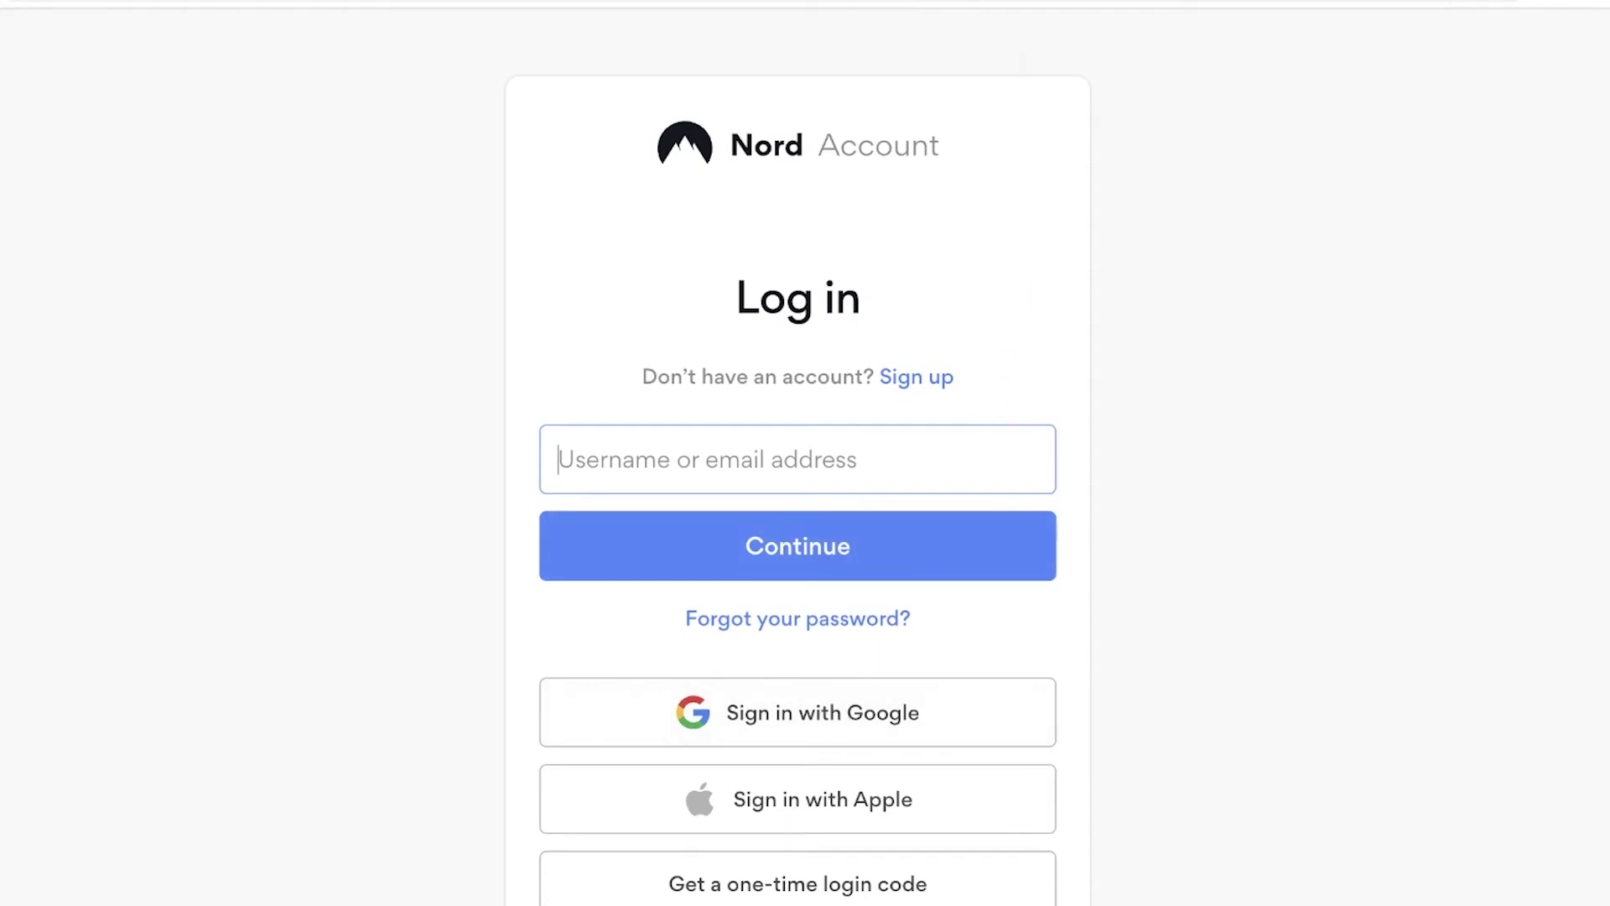
# Switch from the Nord Account login form to the Sign up page.
pyautogui.click(911, 381)
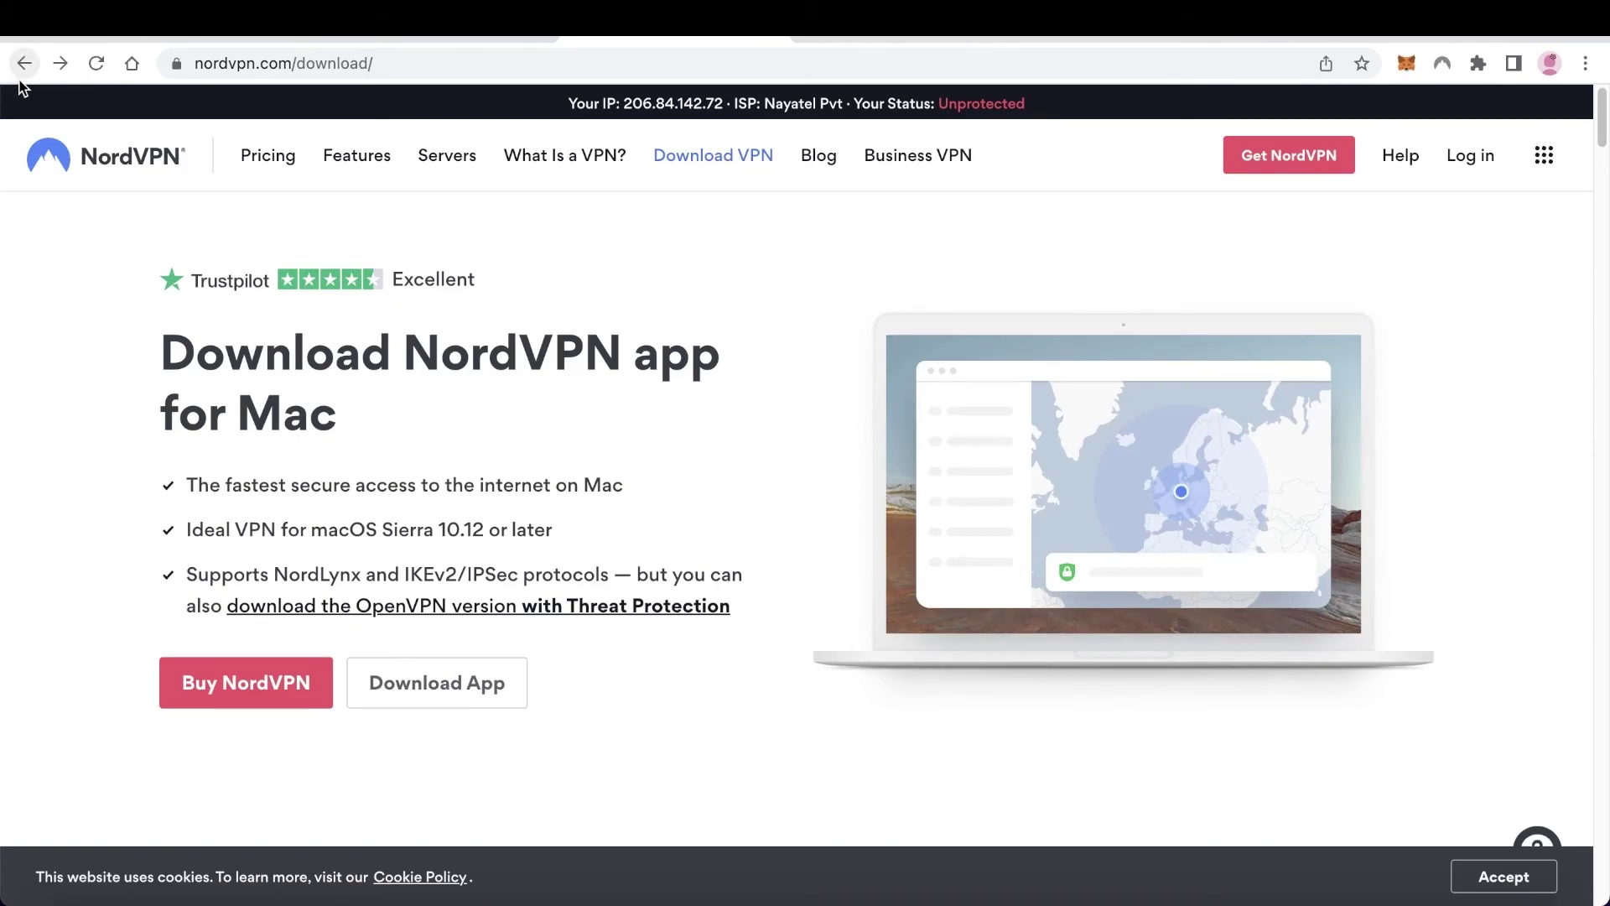
pyautogui.scroll(-3, 516, 99)
pyautogui.scroll(-1, 517, 100)
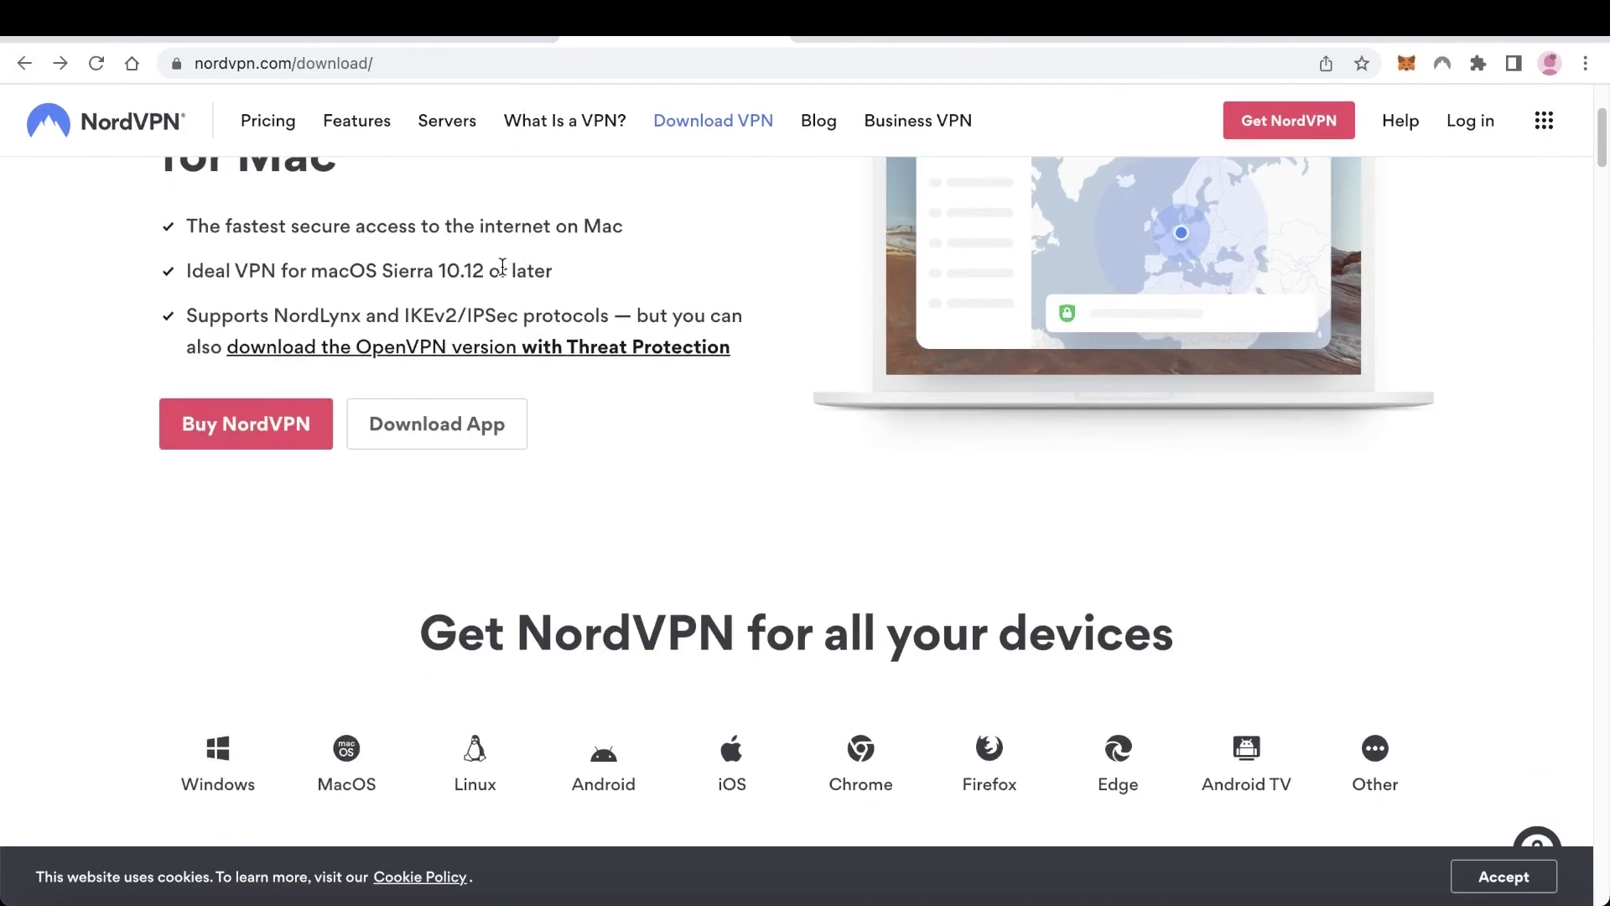
pyautogui.scroll(-1, 500, 267)
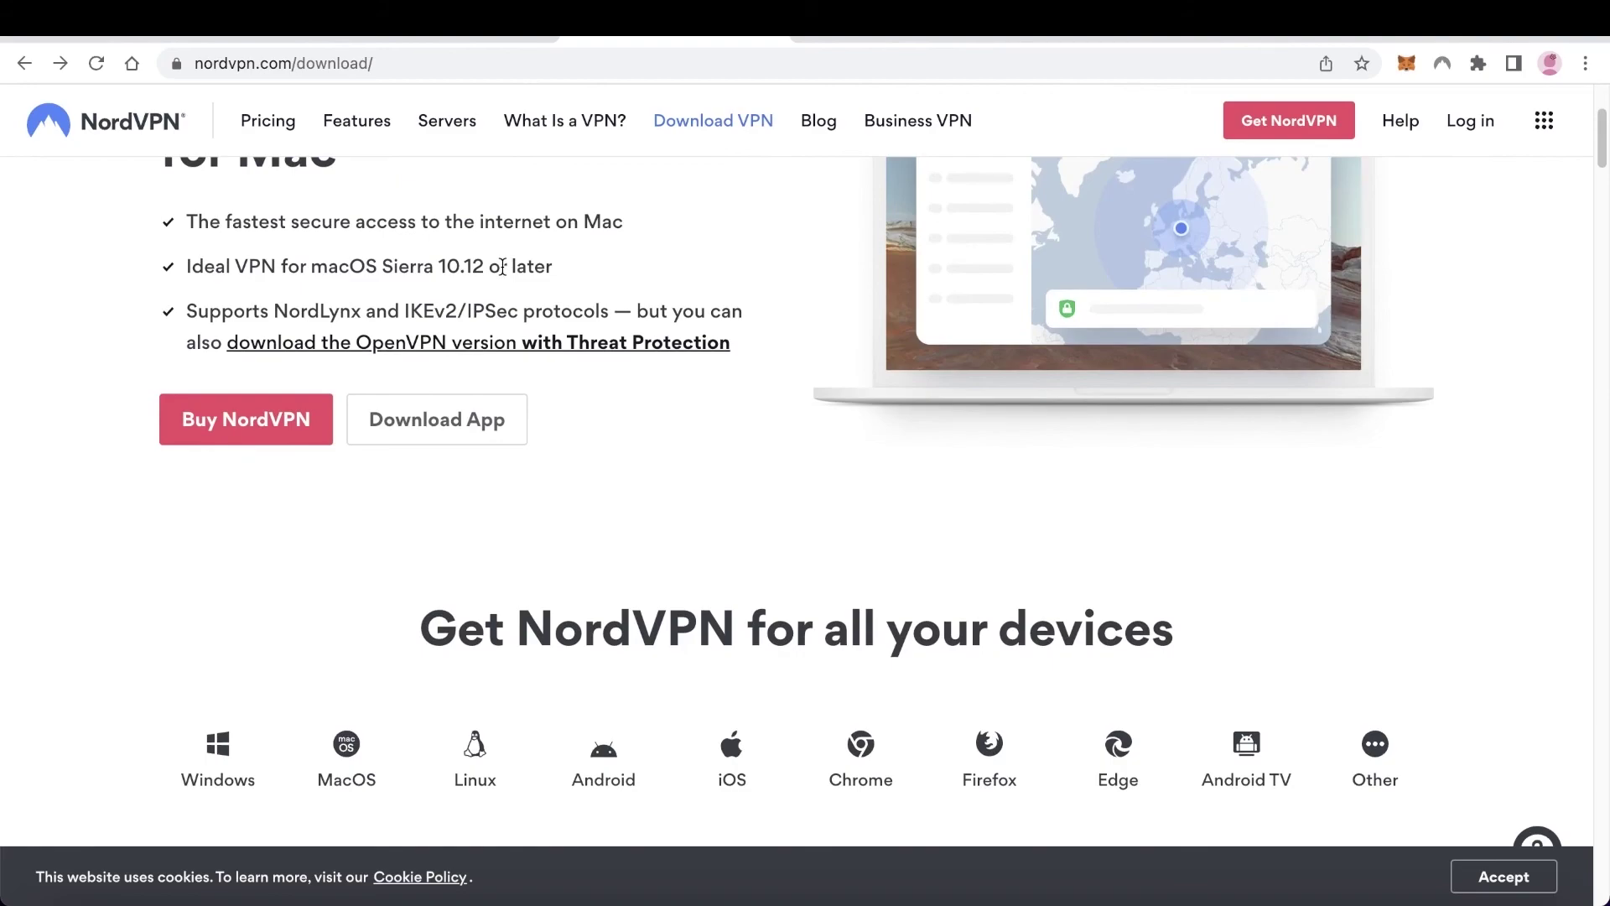